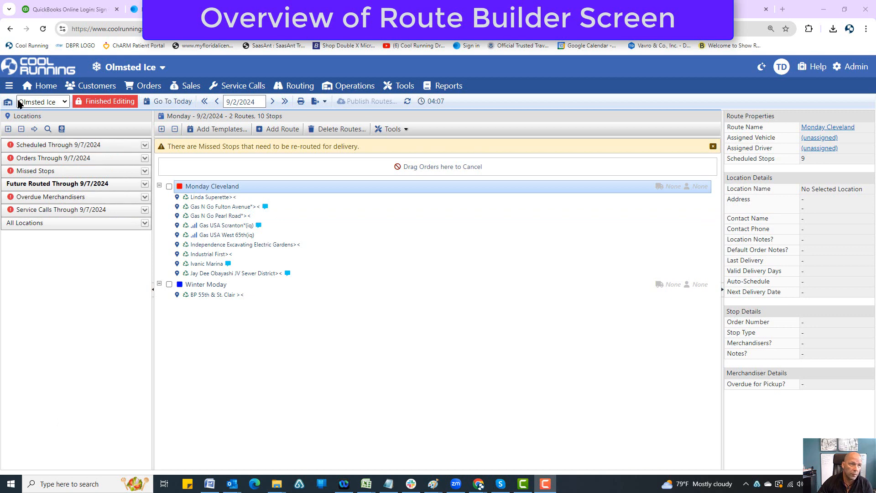
View the available depots, then release the route editing lock and lock the Olmsted Ice routes for editing again
click(48, 102)
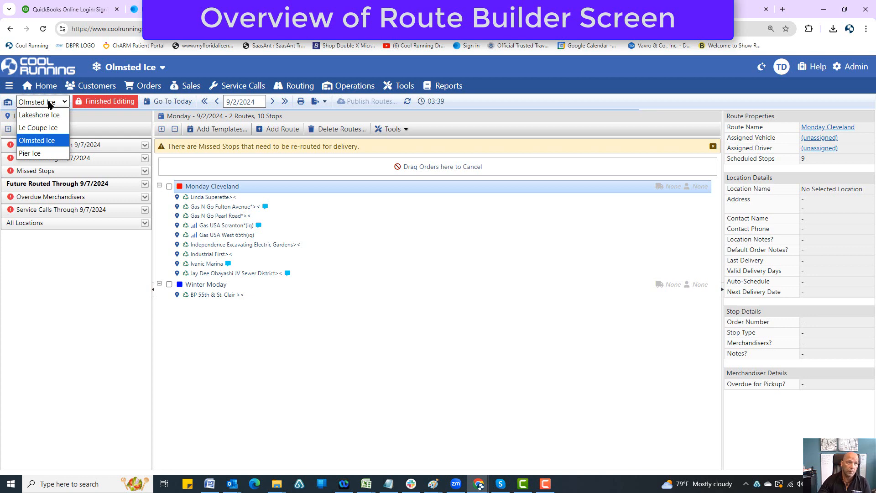
click(72, 120)
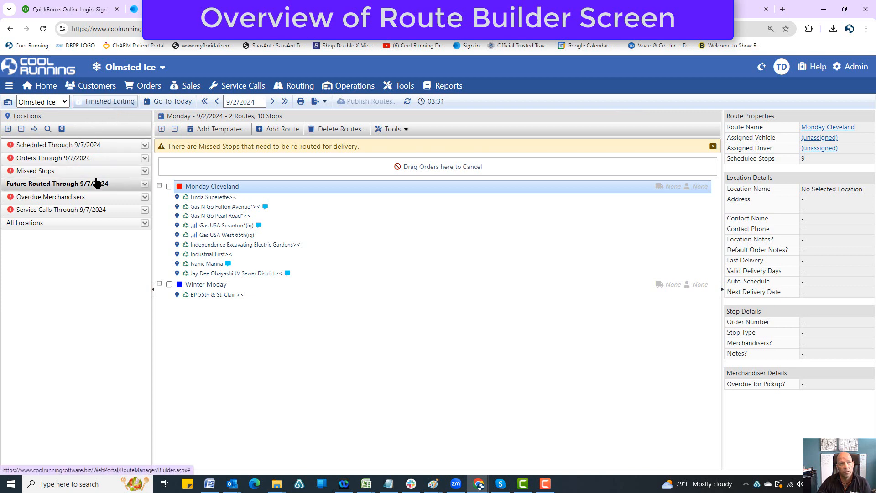
click(106, 101)
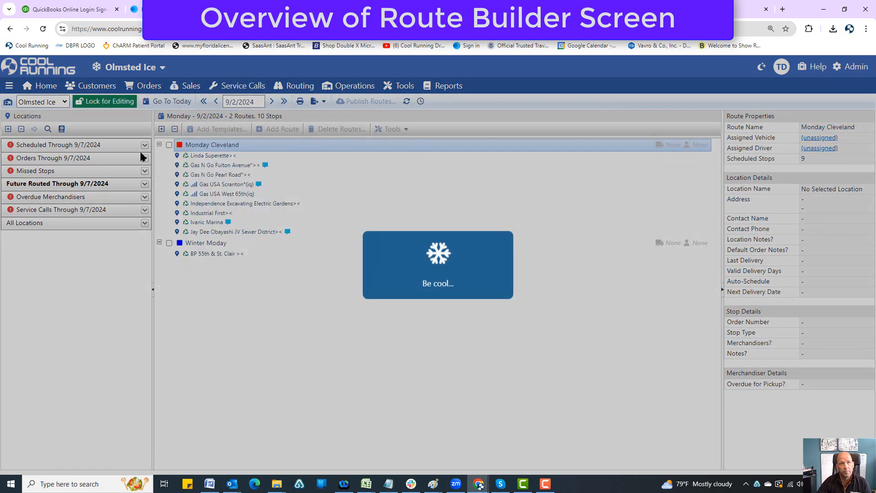
click(106, 103)
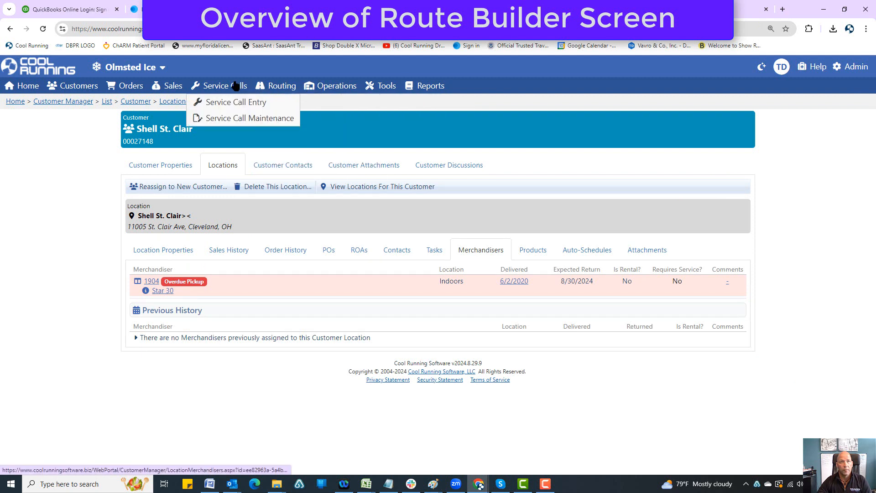
Open the Route Builder on another page, remove the "Route Builder - Olmsted Ice" function lock, and reopen the Route Builder
click(280, 101)
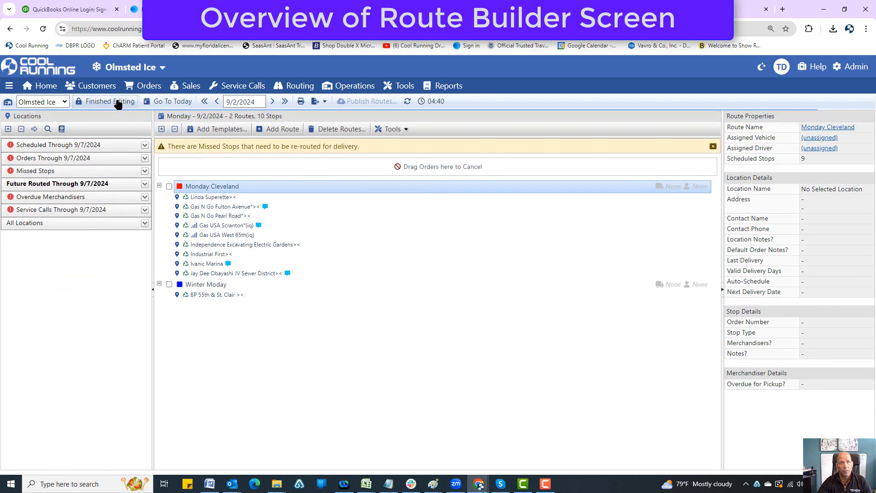
click(111, 101)
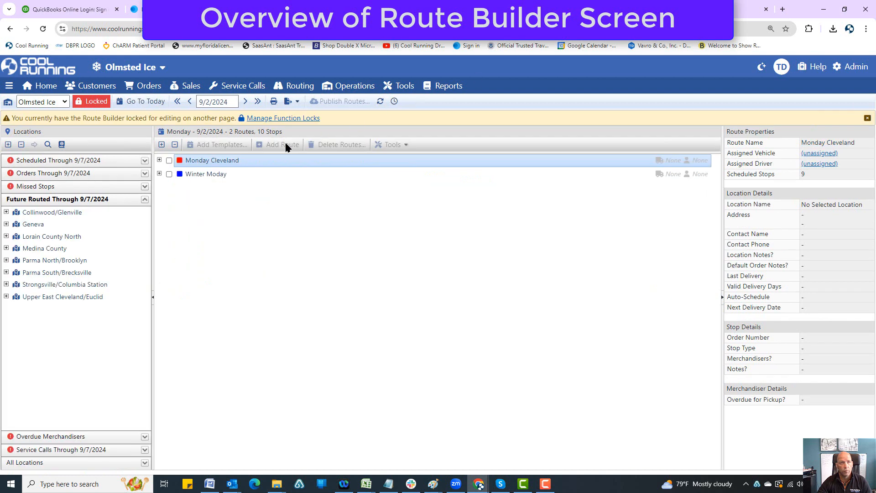
click(274, 119)
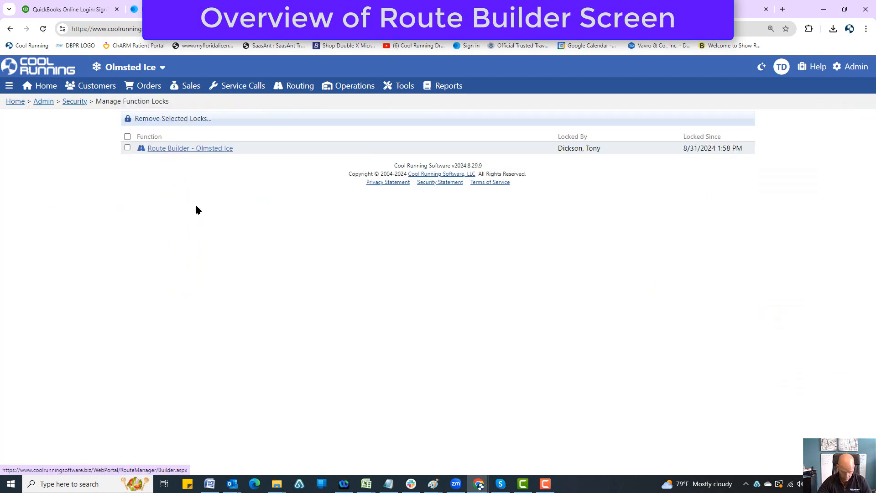
click(127, 136)
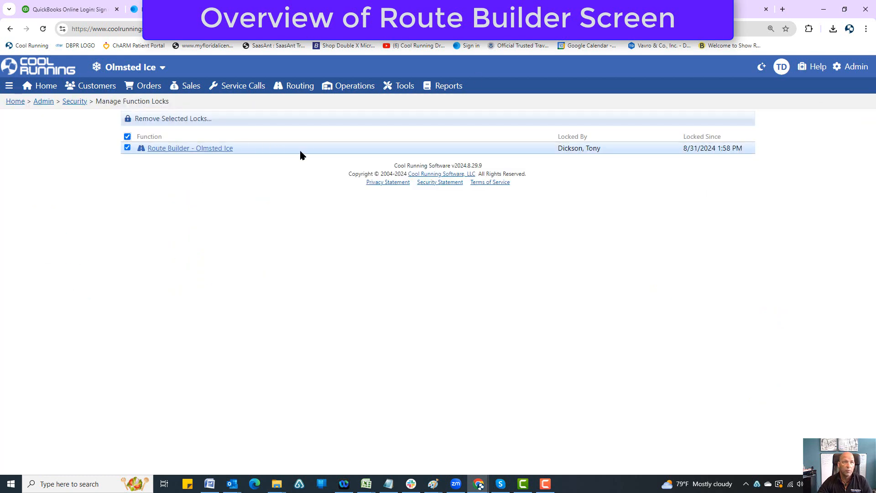
click(156, 122)
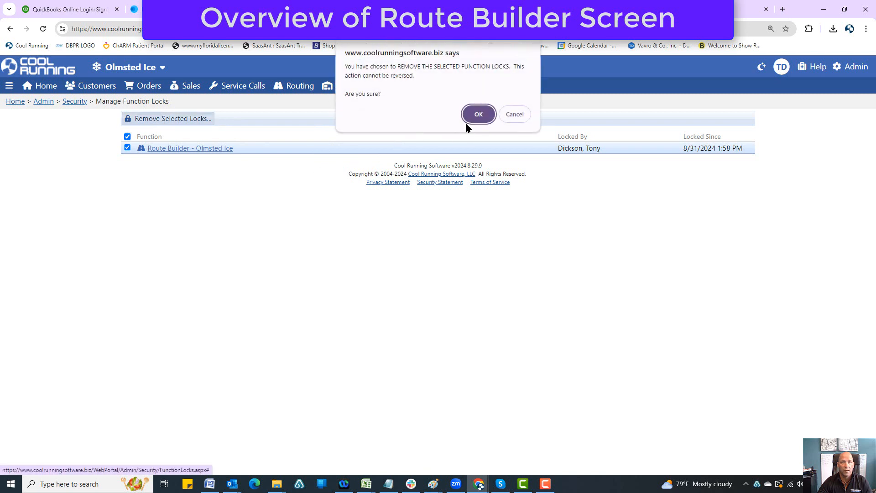
click(474, 111)
click(292, 102)
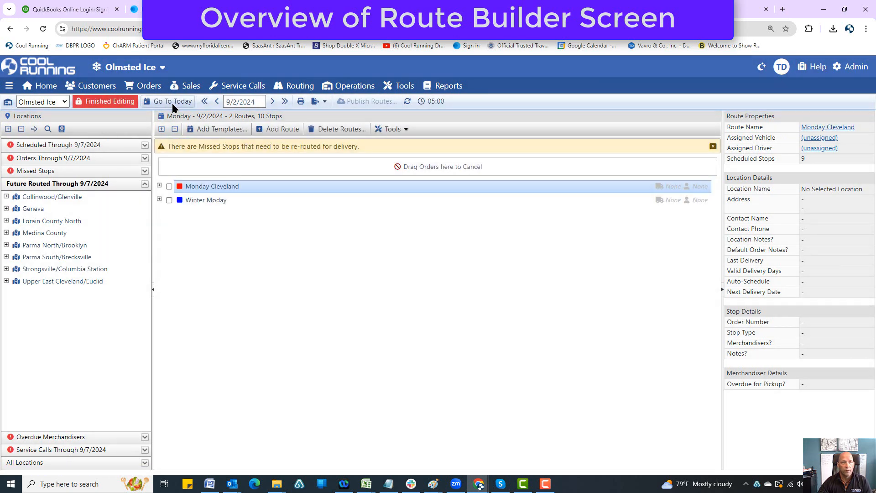
Print the Olmsted Ice route schedule for 9/2/2024 and look through the pages of the resulting PDF
click(237, 102)
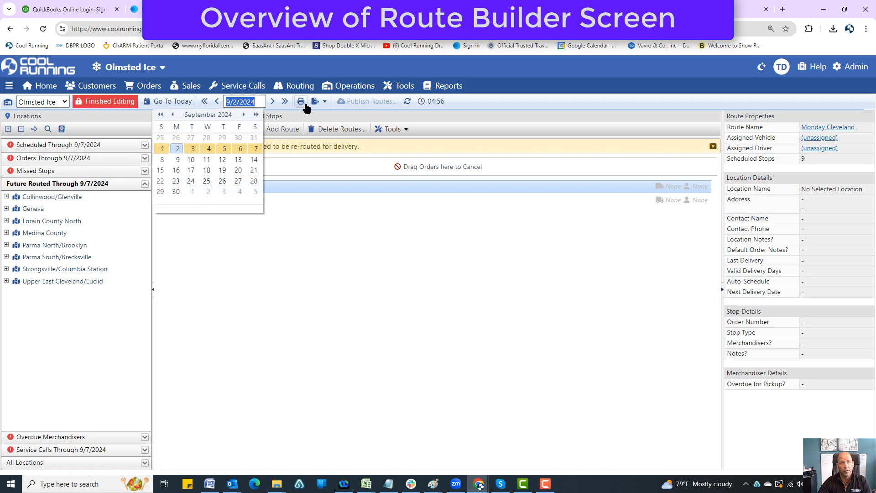
click(303, 282)
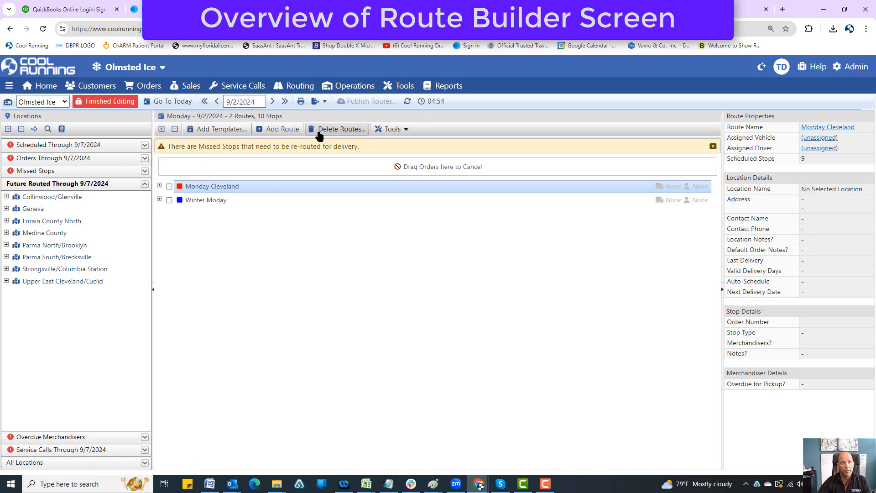
click(301, 101)
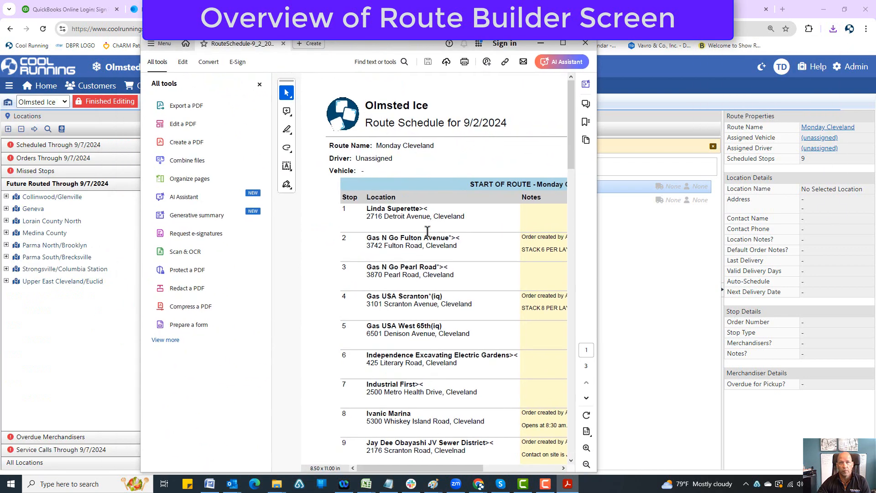
click(565, 42)
scroll(472, 212, down, 10)
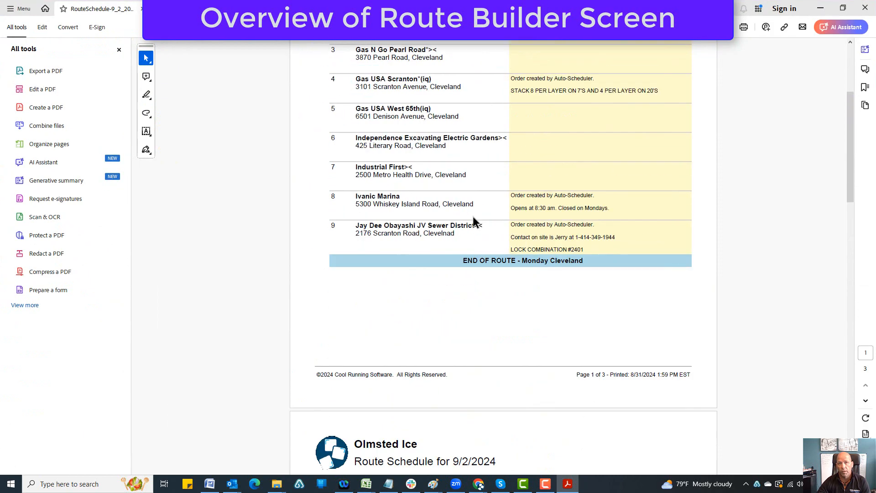
scroll(473, 217, down, 15)
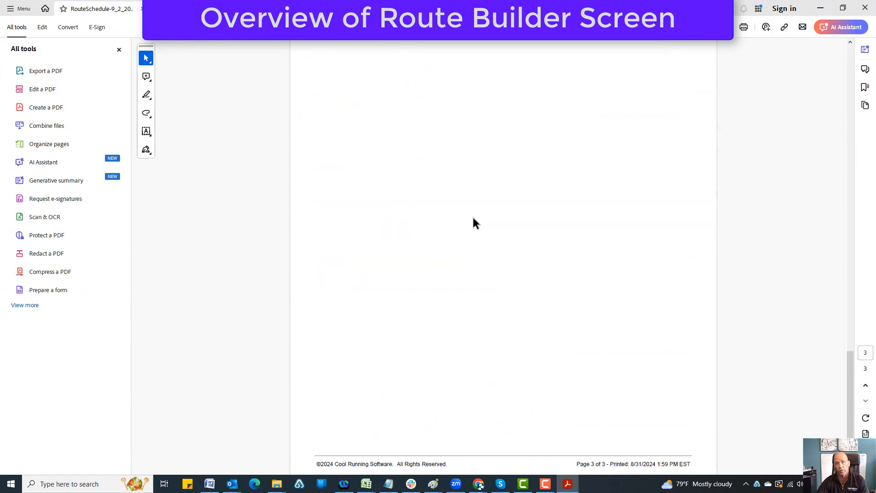
scroll(473, 223, up, 15)
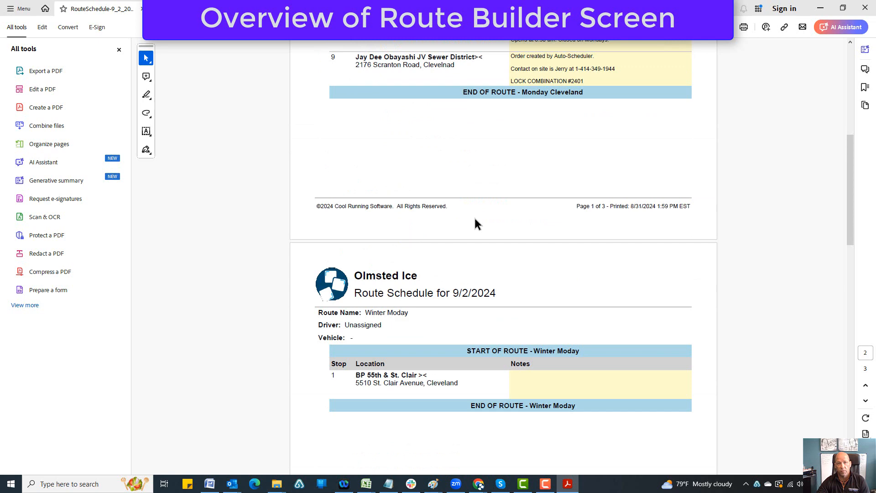
scroll(475, 223, up, 5)
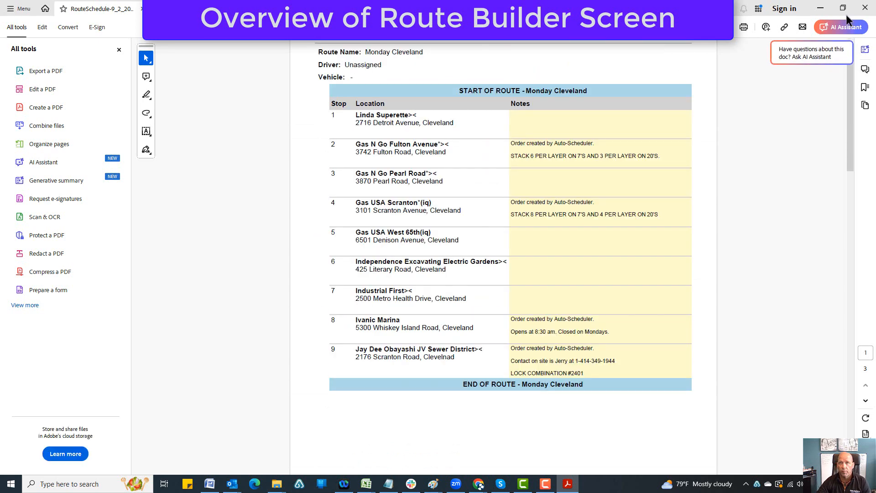
click(864, 8)
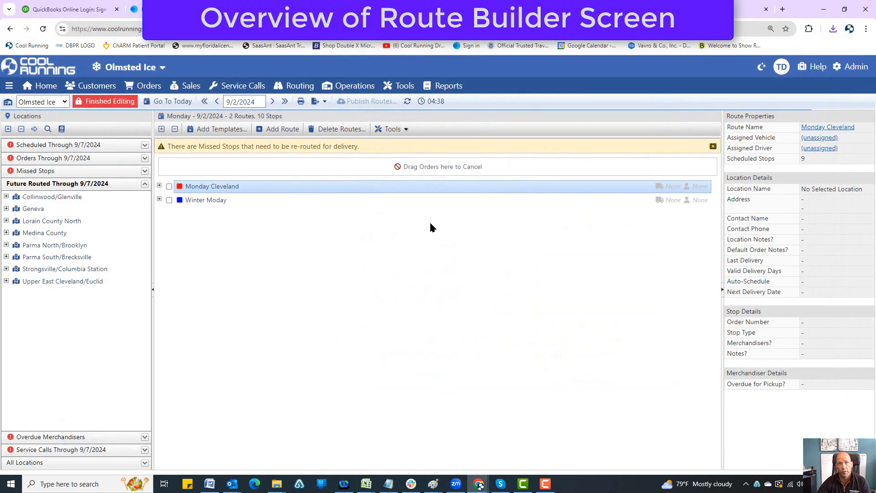
Export the 9/2/2024 routes for Route4Me Optimization and view the Monday Cleveland sheet of the exported workbook
click(325, 102)
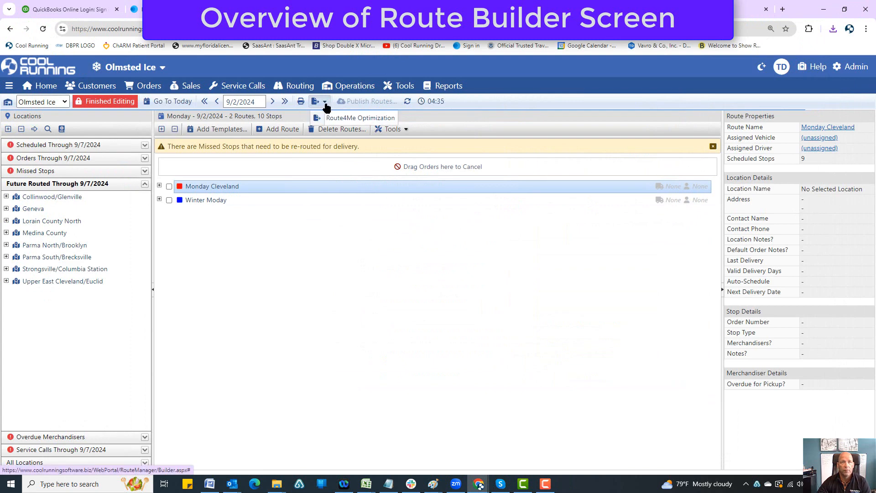
click(349, 120)
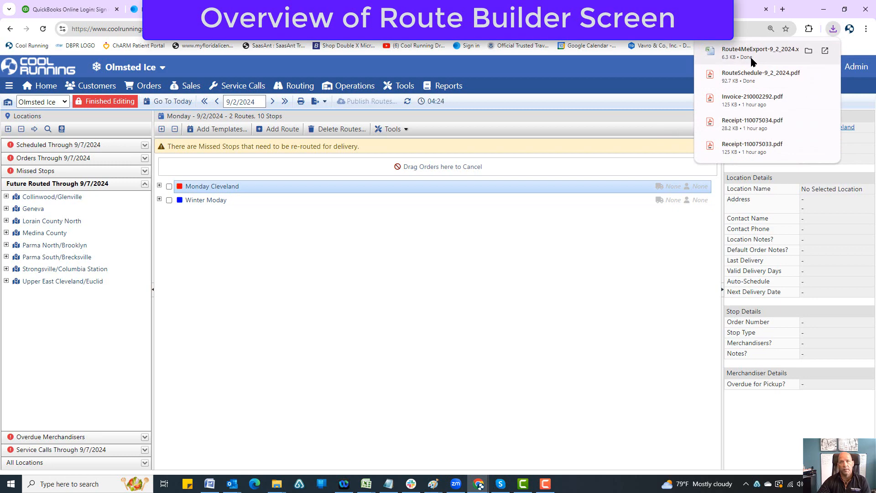
click(752, 54)
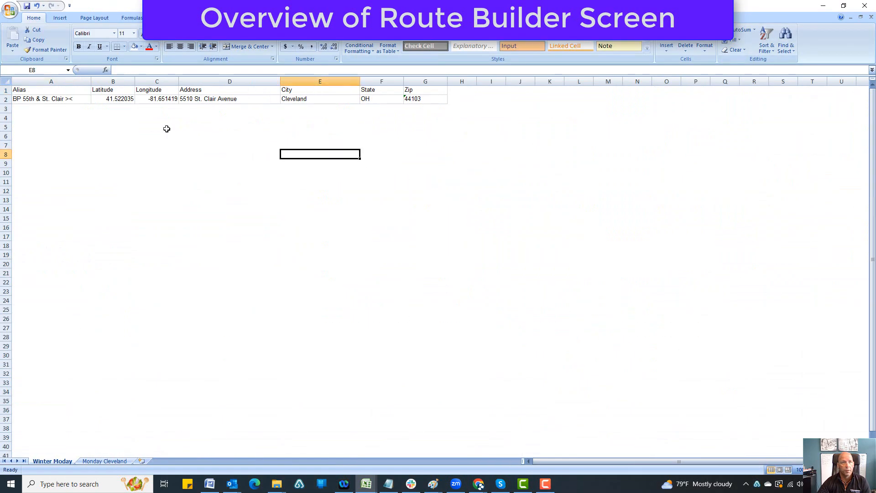
click(106, 461)
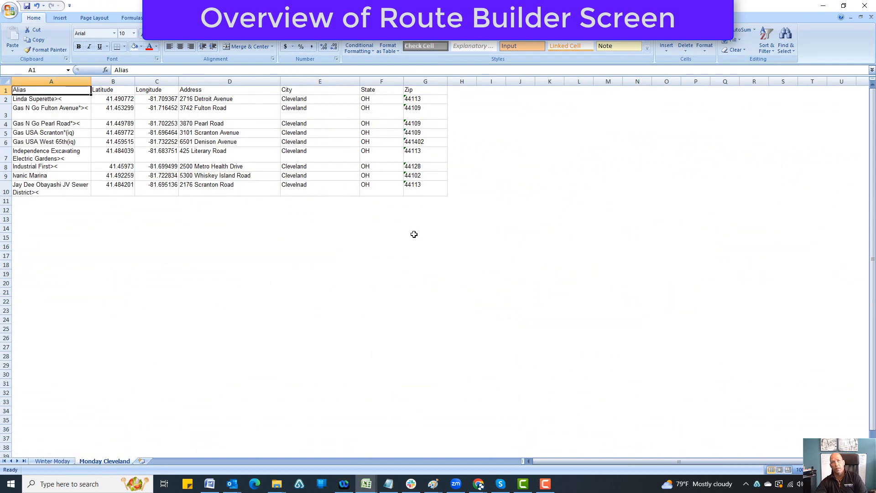
click(823, 6)
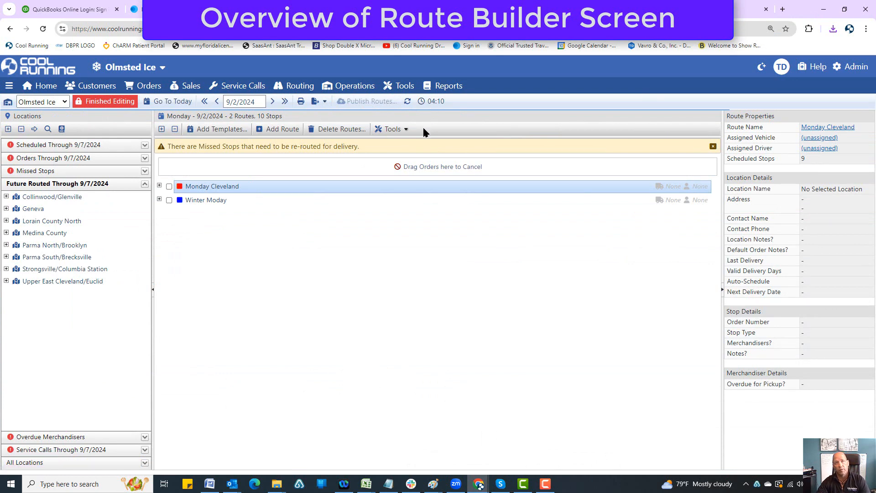
Move the Linda Superette stop from Monday Cleveland to the end of the Winter Moday route and publish the changed routes
click(159, 199)
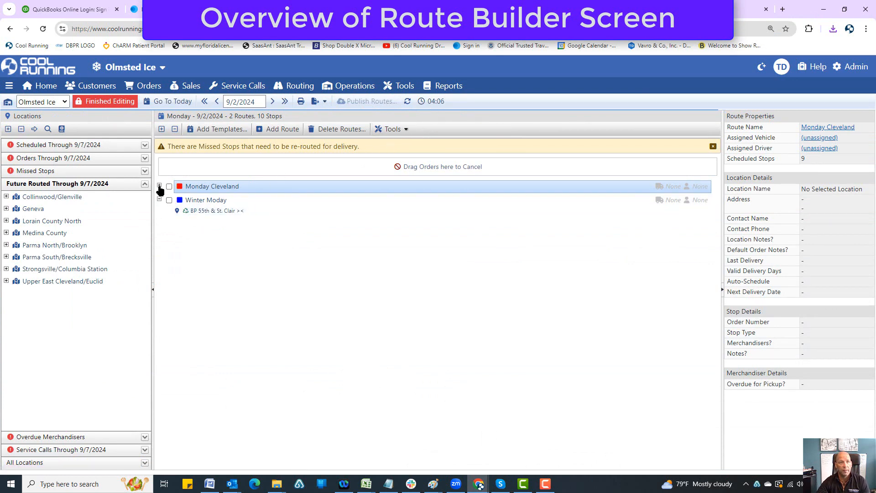
click(160, 186)
drag(196, 201, 196, 293)
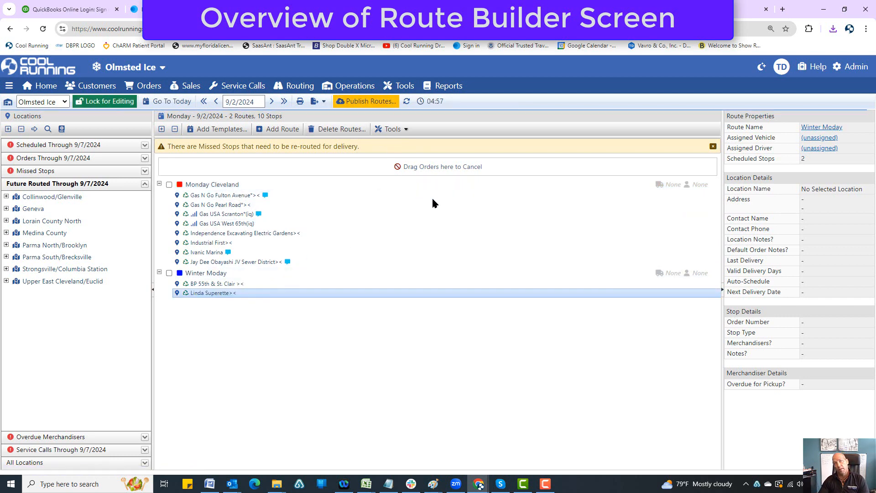
click(367, 102)
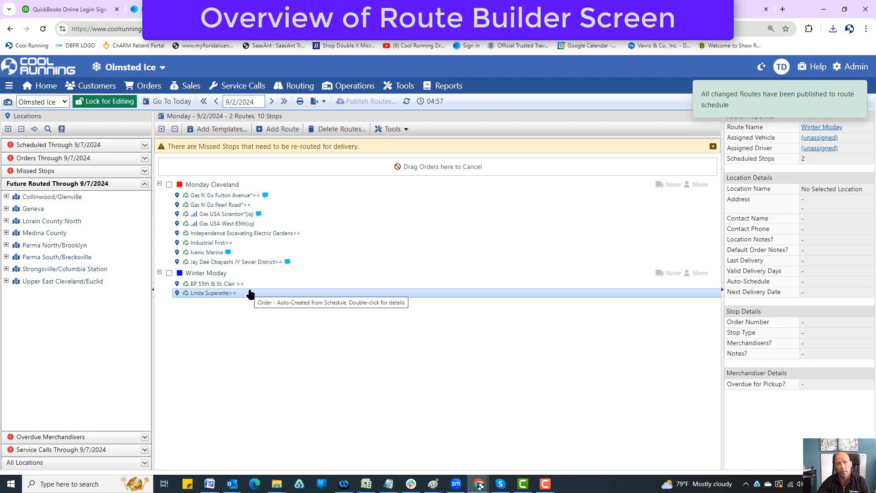
click(407, 103)
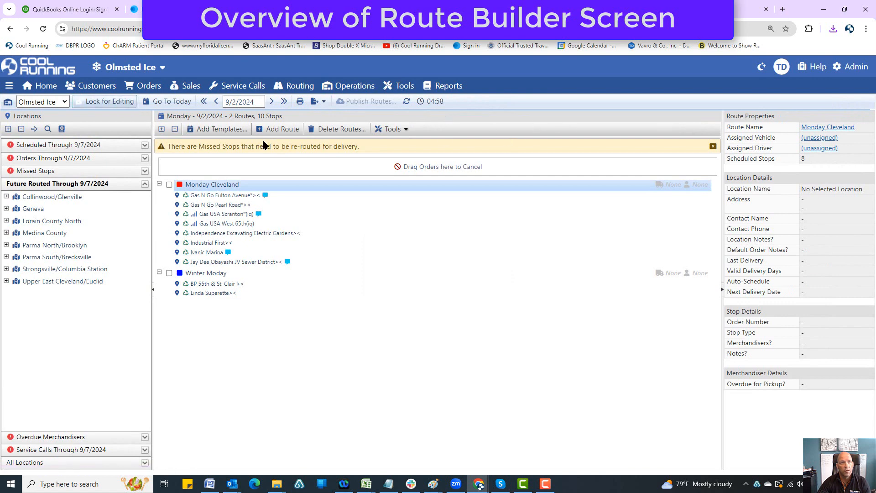
Show the locations under Orders Through 9/7/2024, expanding all areas and days and then collapsing them
click(8, 129)
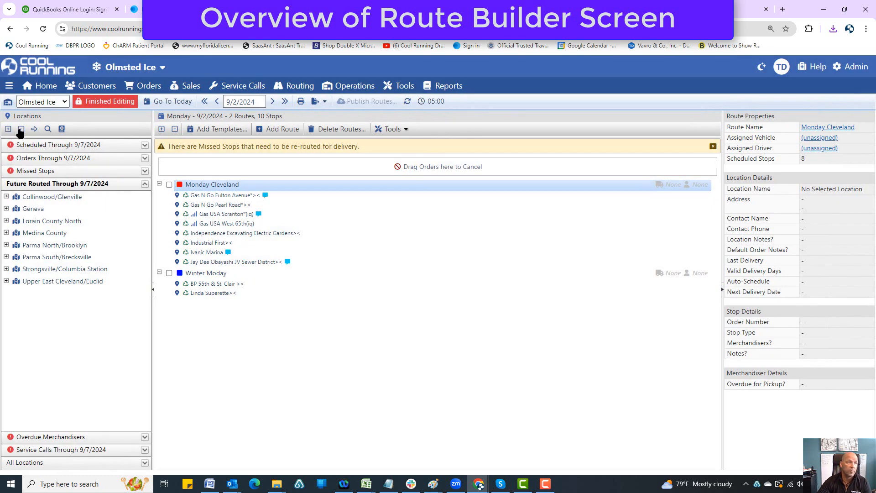
click(32, 158)
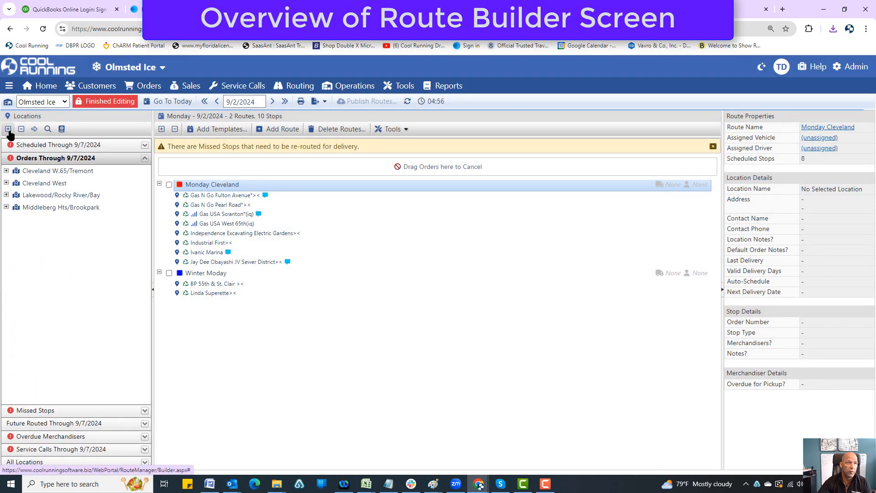
click(8, 129)
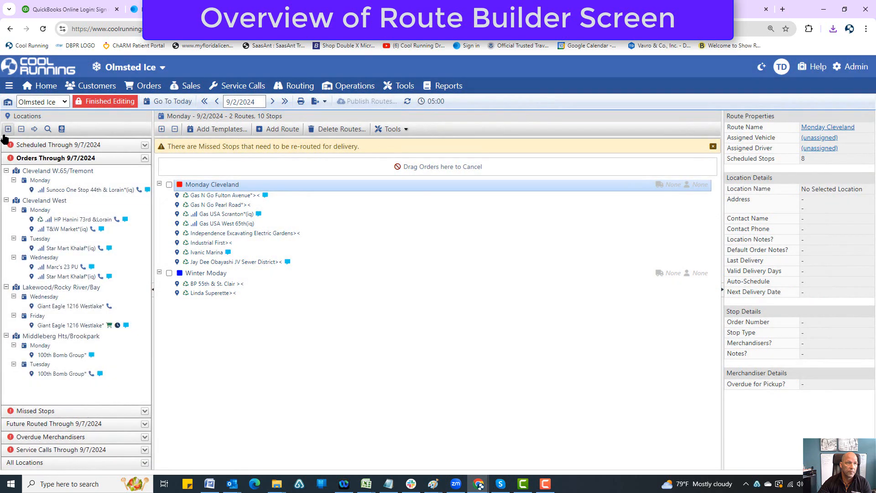
click(21, 129)
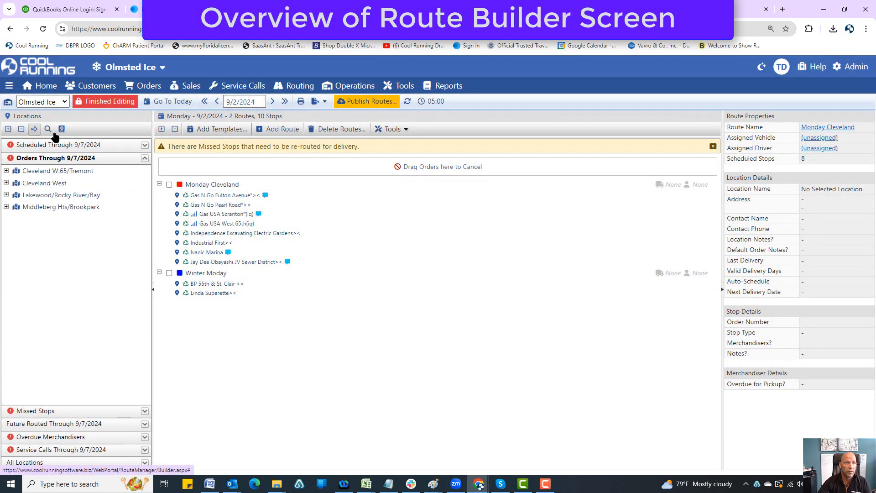
Search the Route Builder locations for "gas n go" and look up where Gas N Go Fulton Avenue is routed and scheduled
click(48, 130)
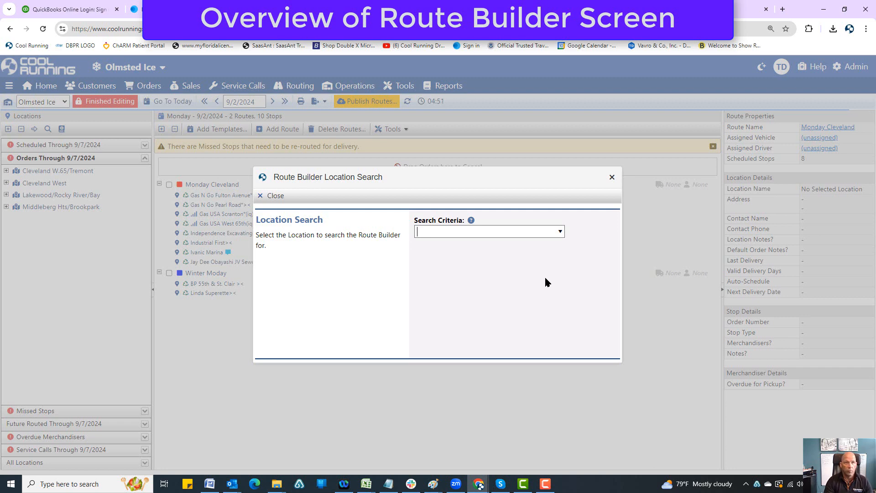
text(gas ng)
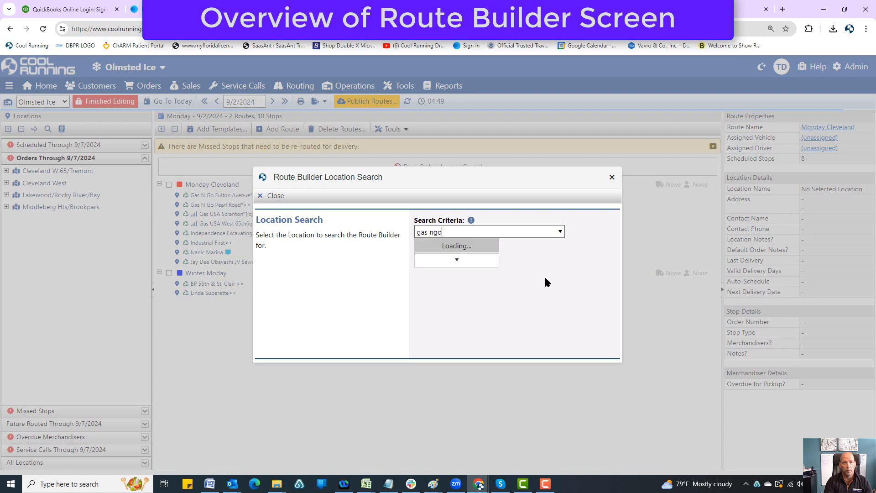
key(BackSpace)
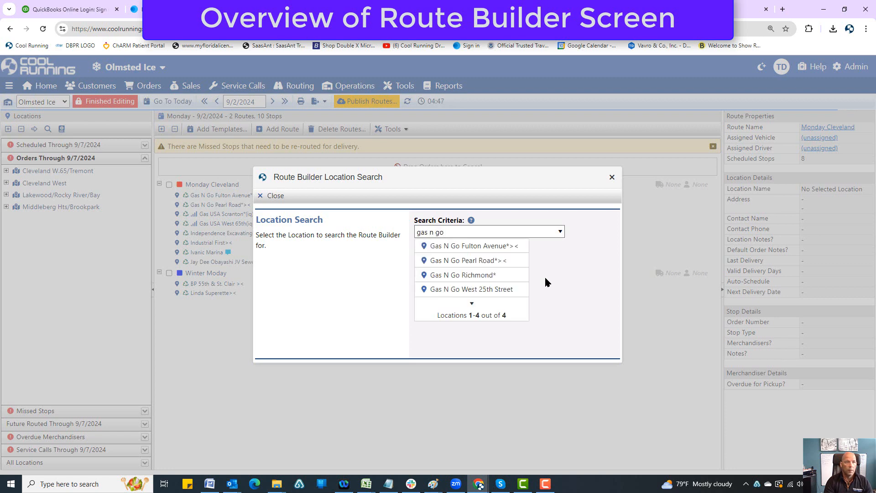
click(504, 249)
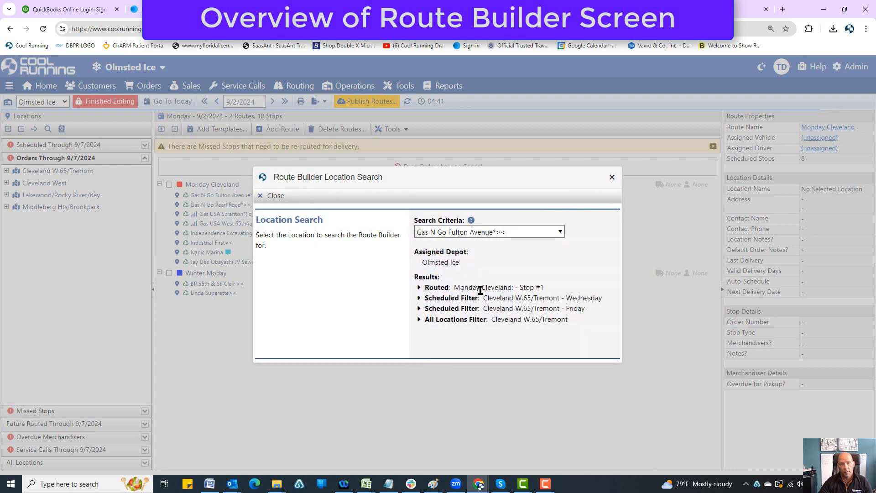
Close the location search and collapse the Orders Through 9/7/2024 locations and the Monday Cleveland route
drag(416, 181, 567, 179)
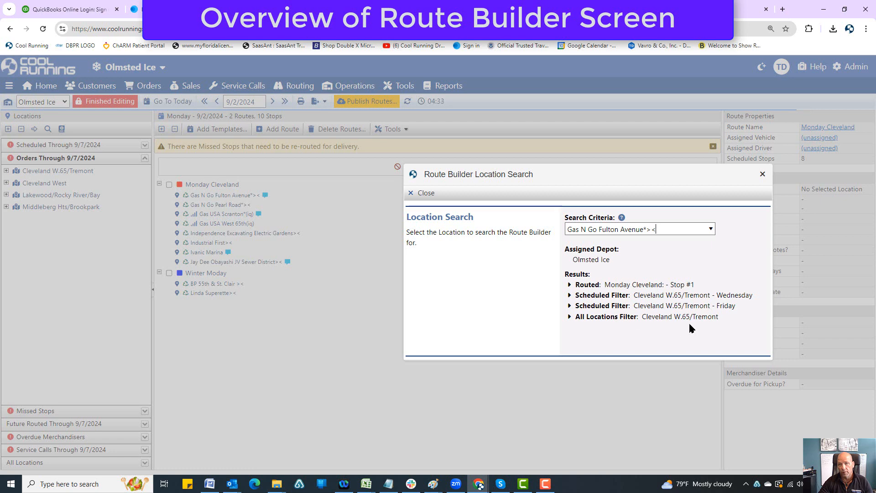
click(761, 175)
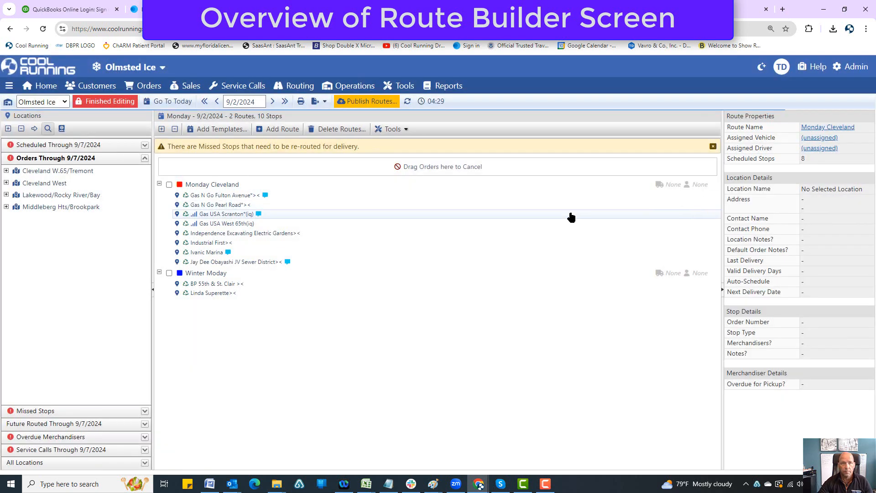
click(145, 157)
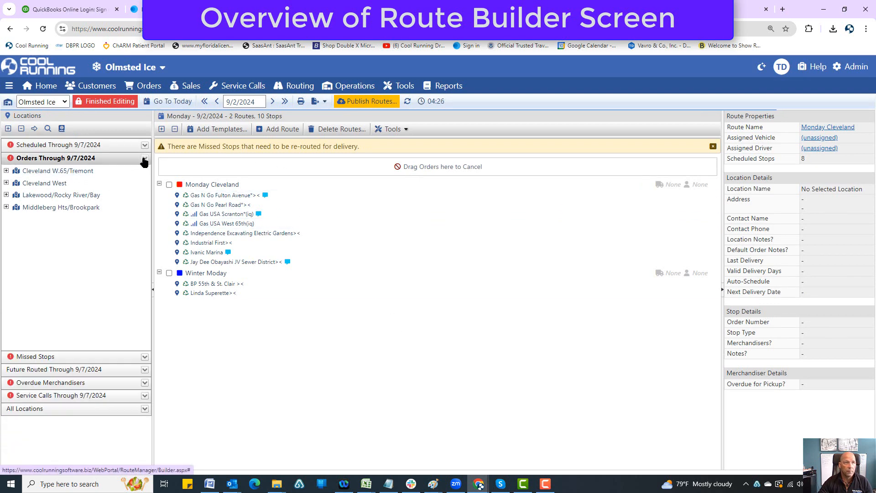
click(159, 184)
Add all Monday route templates and the Wednesday Cleveland template to the 9/2/2024 schedule and publish the changed routes
click(216, 129)
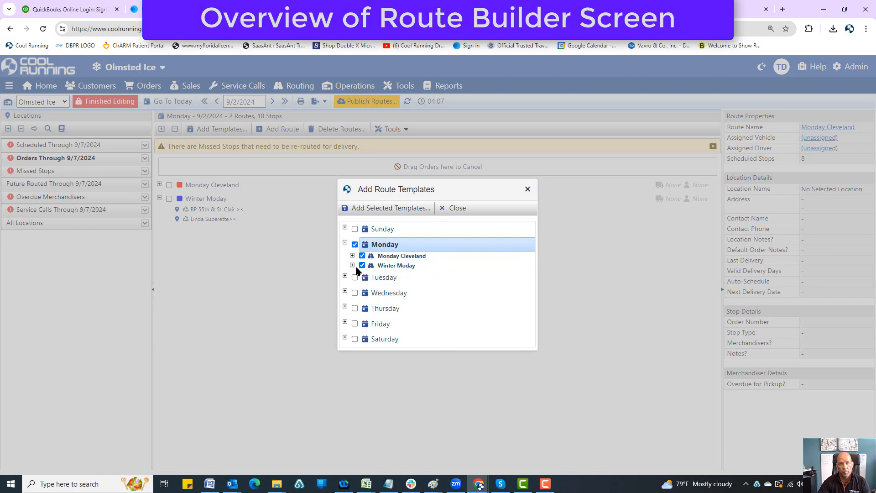
click(345, 244)
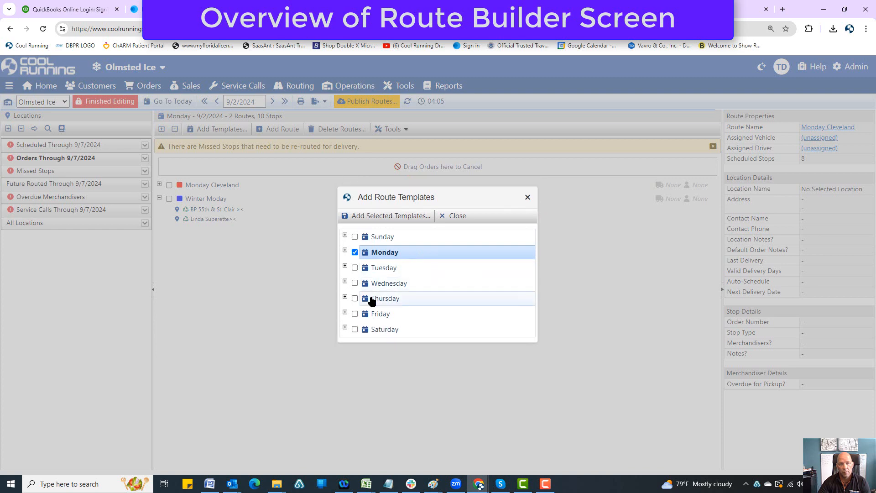
click(345, 282)
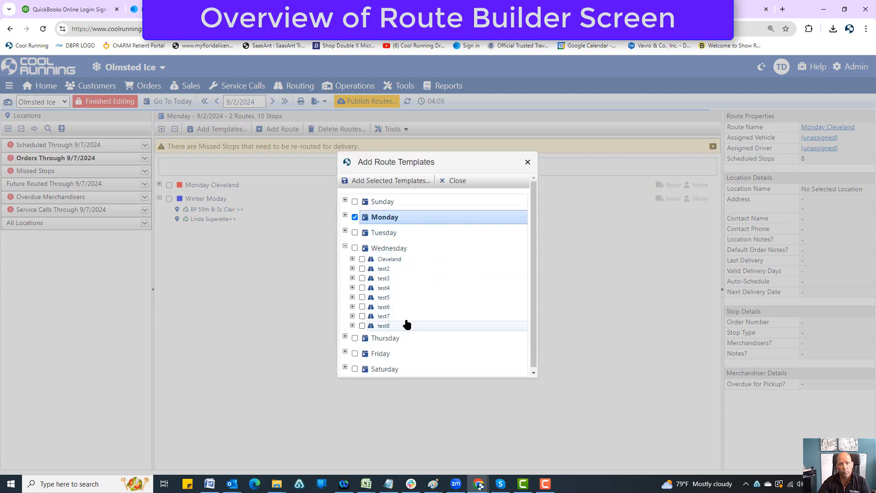
click(352, 260)
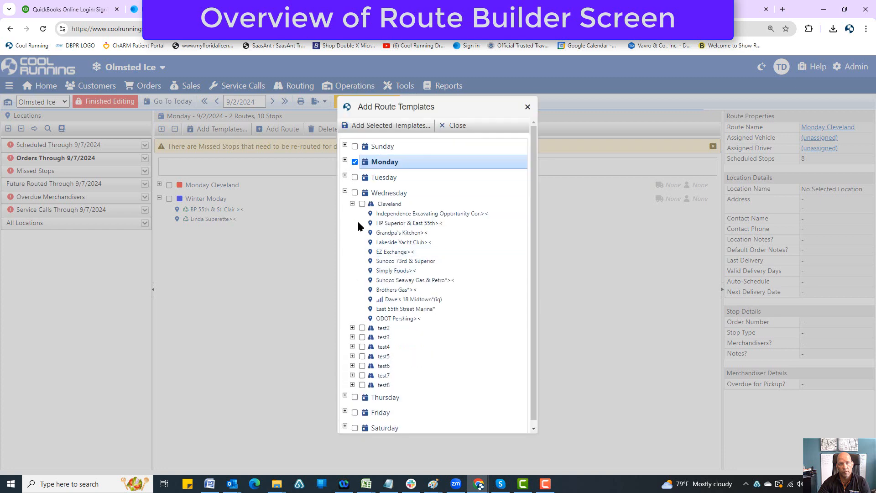
click(363, 204)
click(386, 126)
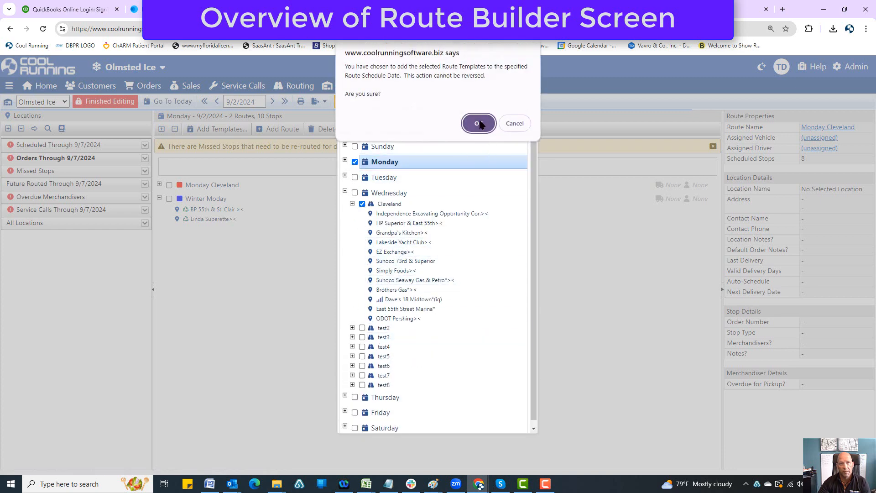
click(479, 124)
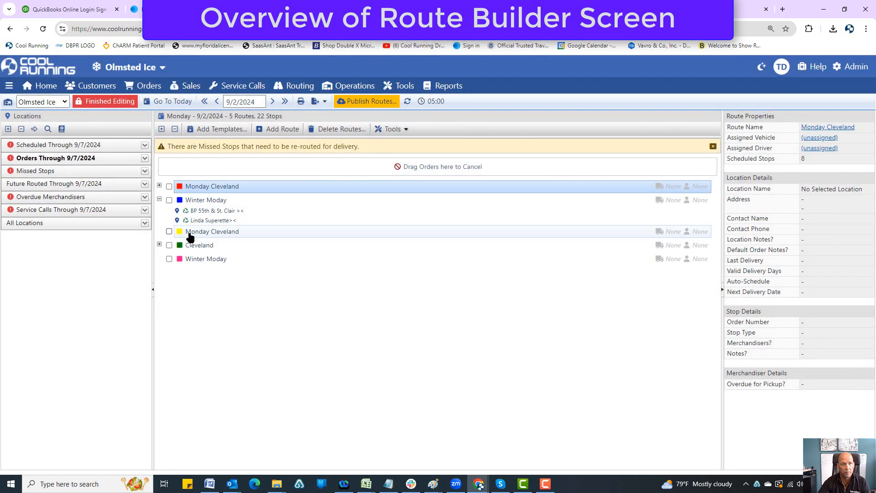
click(363, 101)
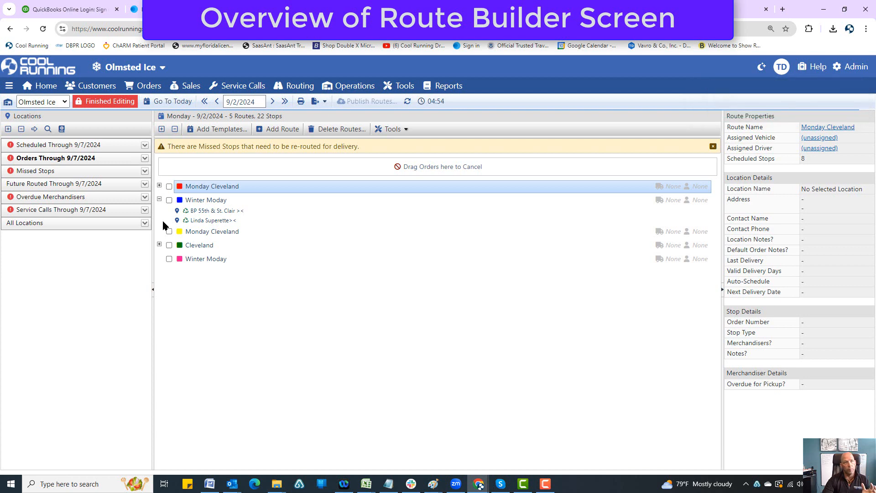
Delete the empty duplicate Monday Cleveland route and publish the changed routes
click(58, 145)
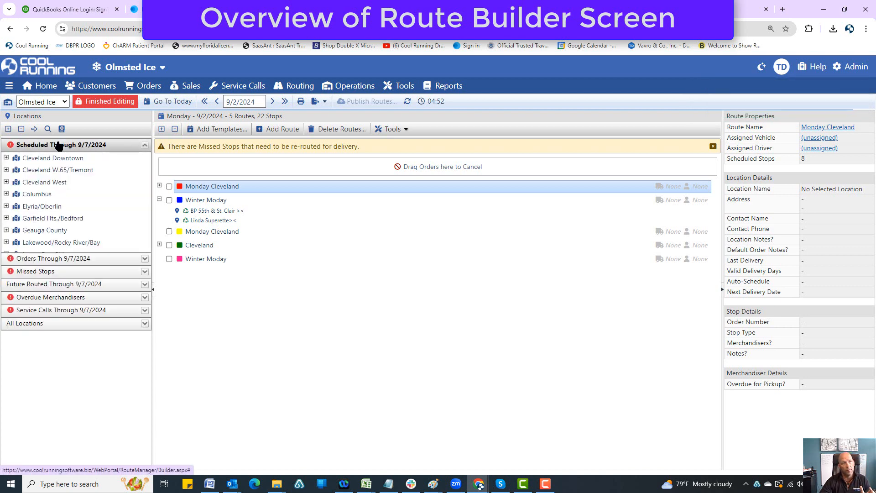
click(59, 145)
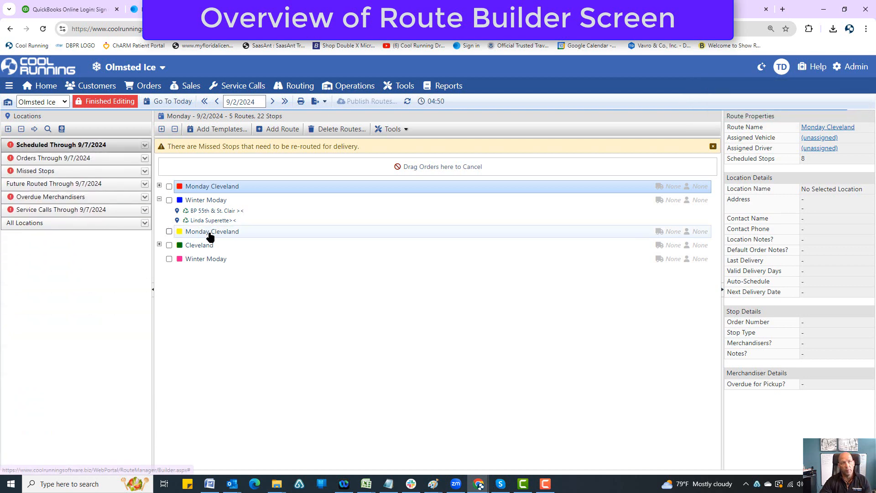
click(169, 231)
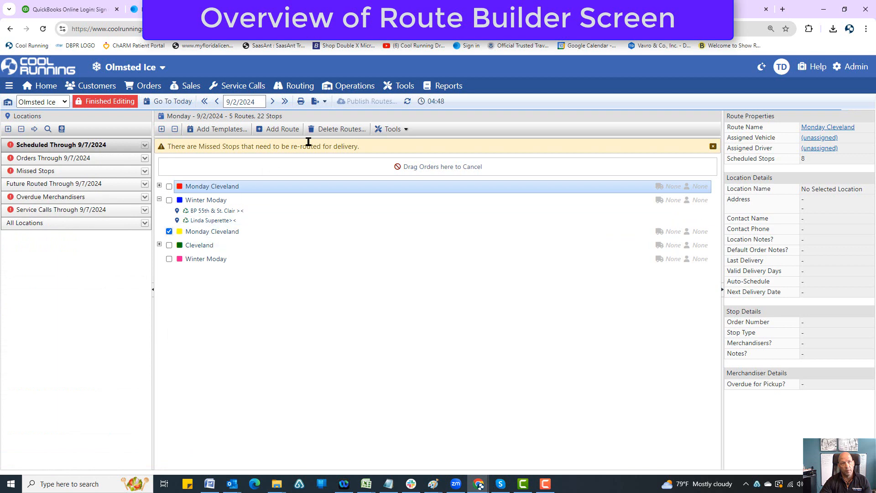
click(340, 129)
click(477, 104)
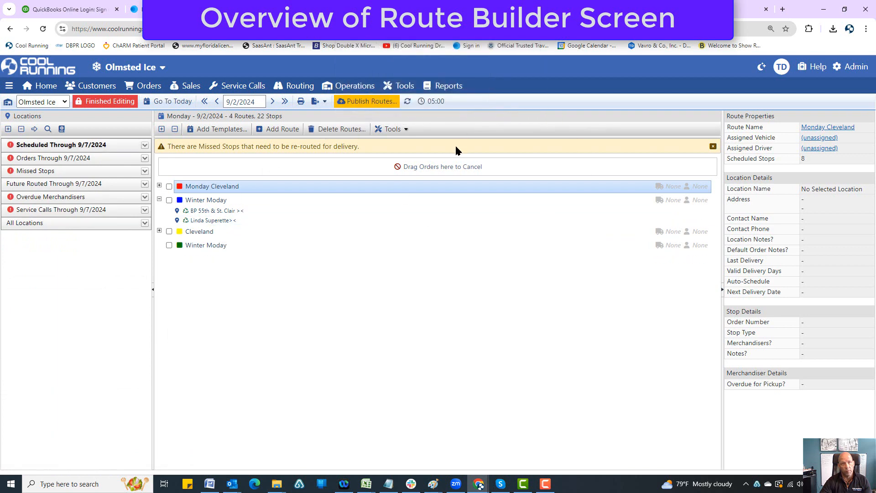
click(370, 101)
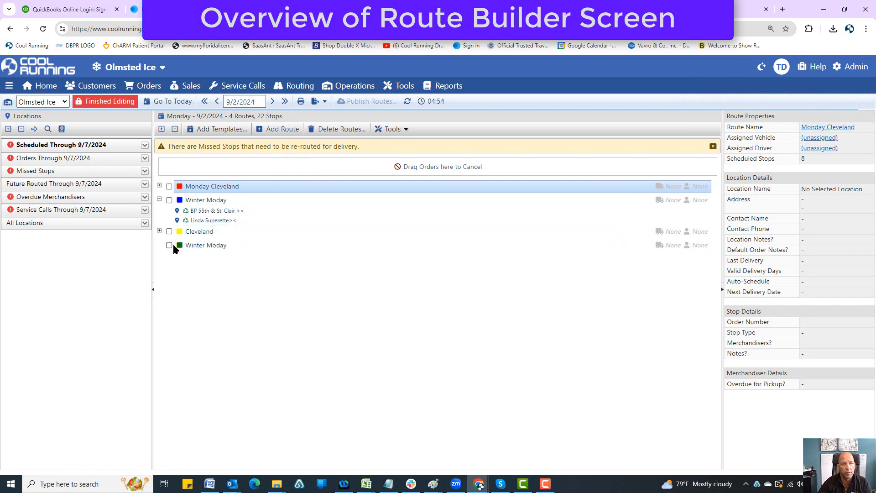
Add a new blank route and delete it together with the empty duplicate Winter Moday route
click(278, 132)
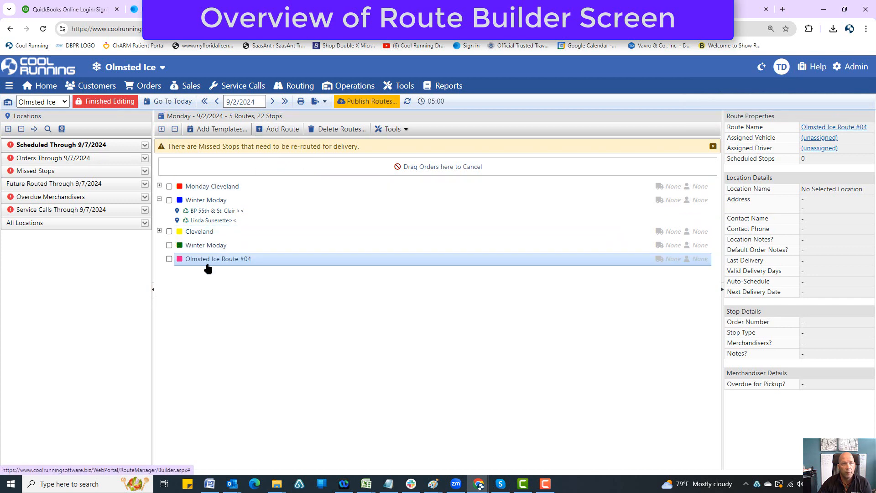
click(169, 245)
click(338, 129)
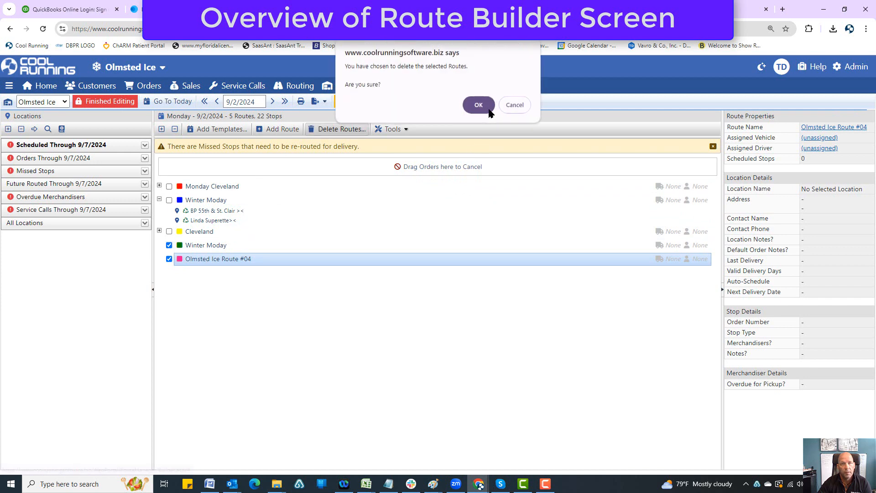
click(489, 110)
Delete the Cleveland route with all its stops and publish the changed routes
click(159, 232)
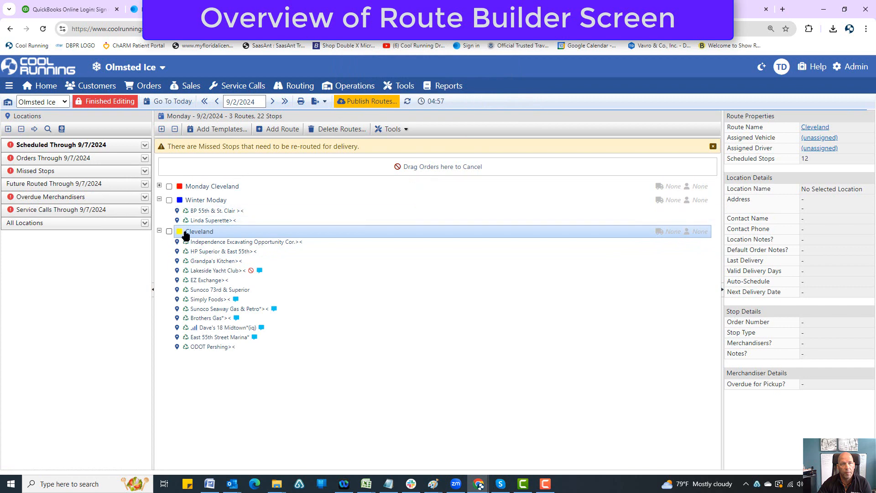
click(170, 231)
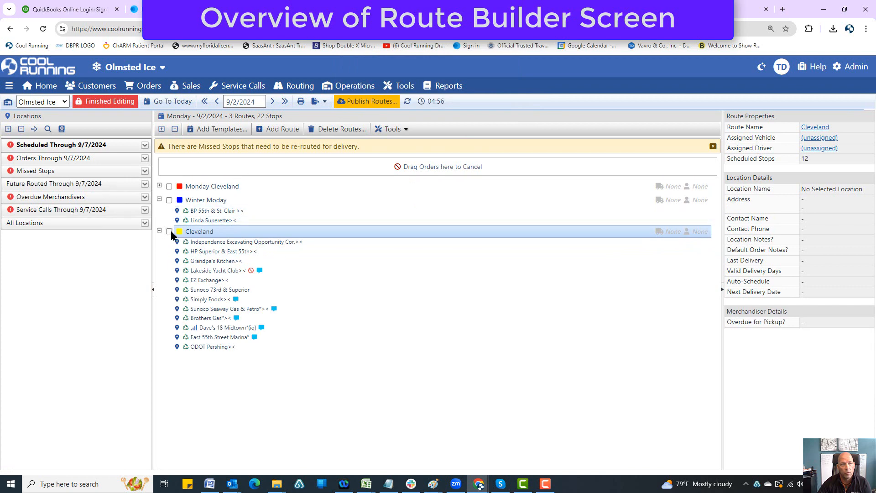
click(344, 129)
click(478, 105)
click(73, 146)
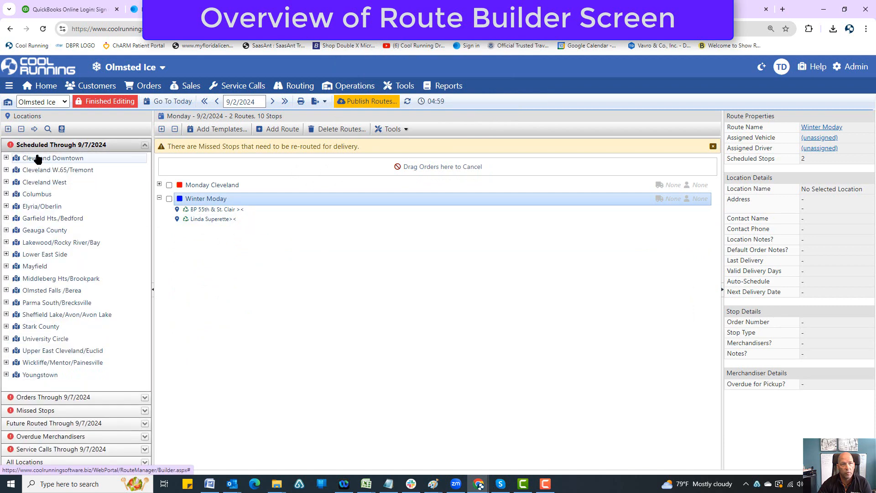
click(370, 102)
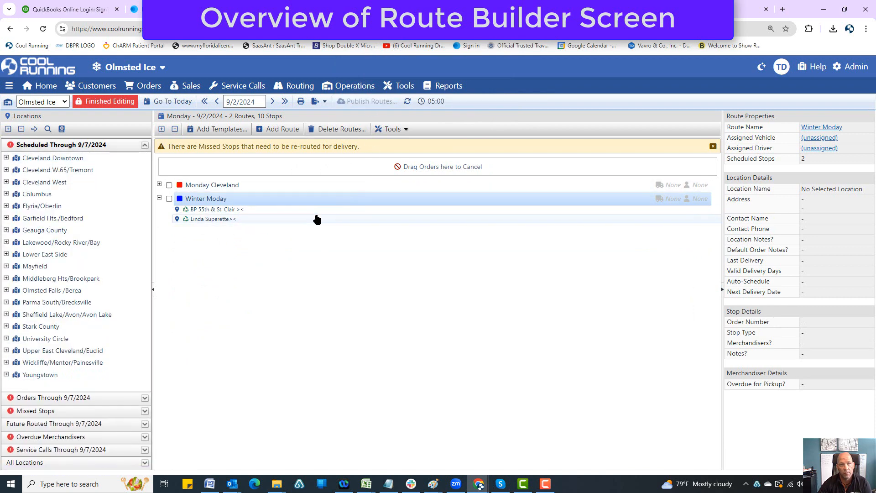
Move the incomplete Olmsted Ice Route #01 from 8/31/2024 into the 9/2/2024 schedule and publish the changed routes
click(392, 129)
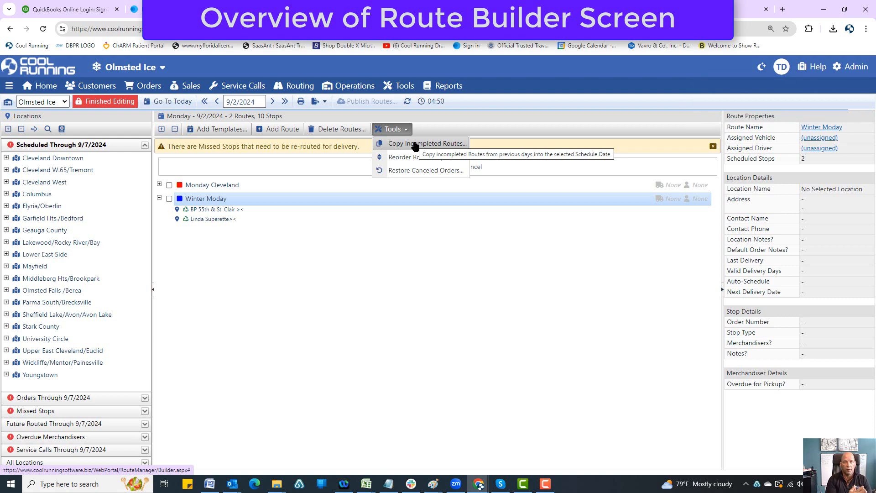
click(415, 144)
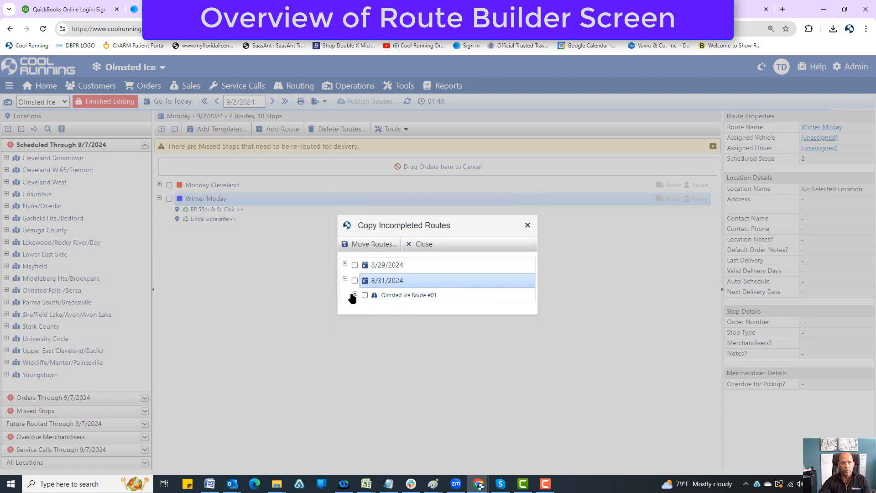
click(355, 295)
click(365, 286)
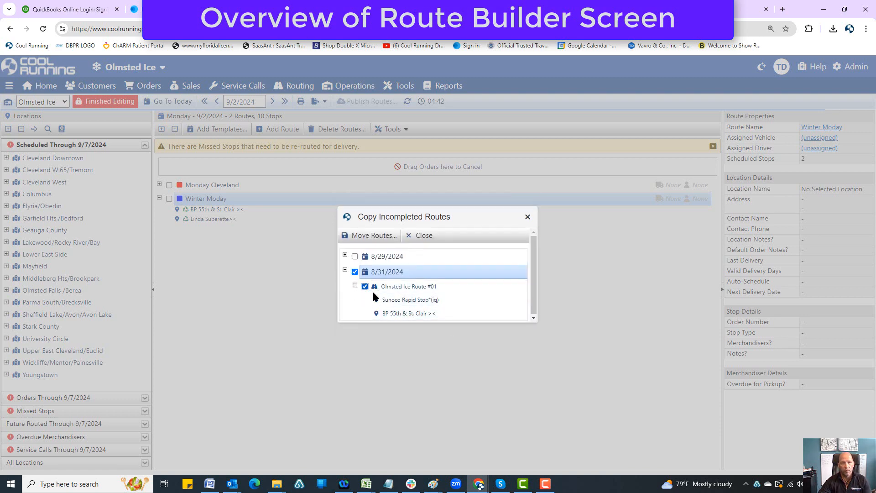
click(371, 235)
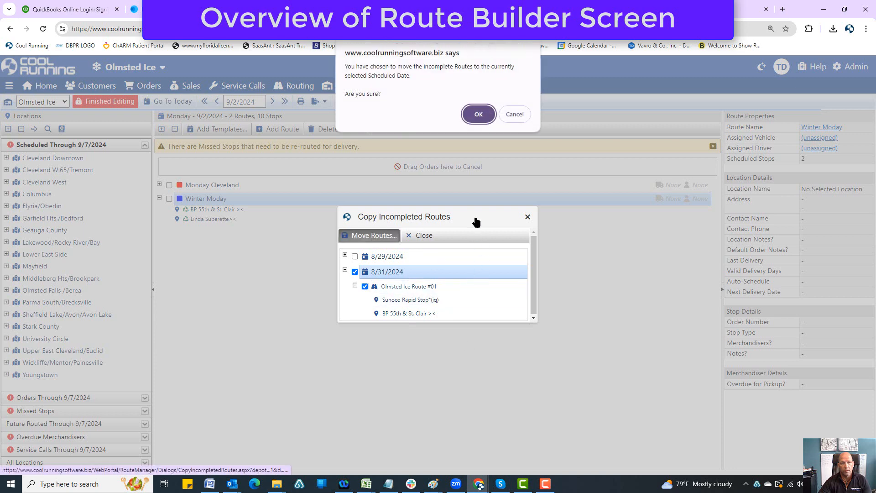
click(475, 113)
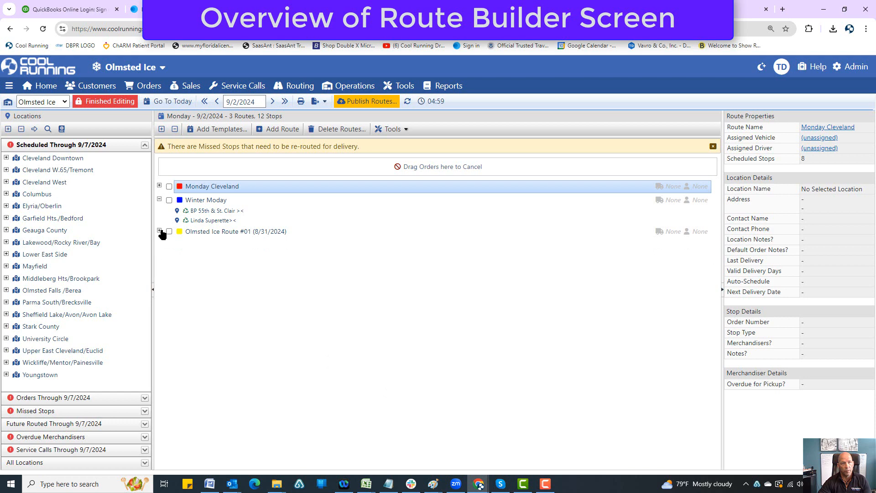
click(159, 231)
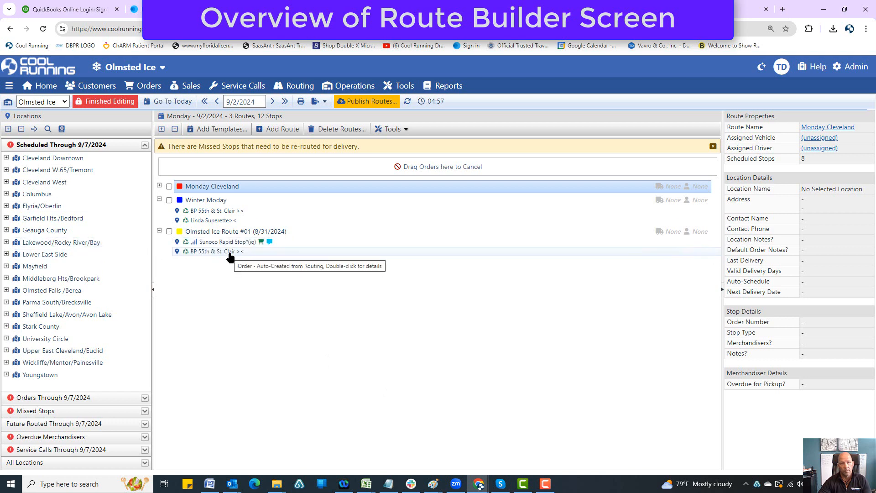
click(367, 102)
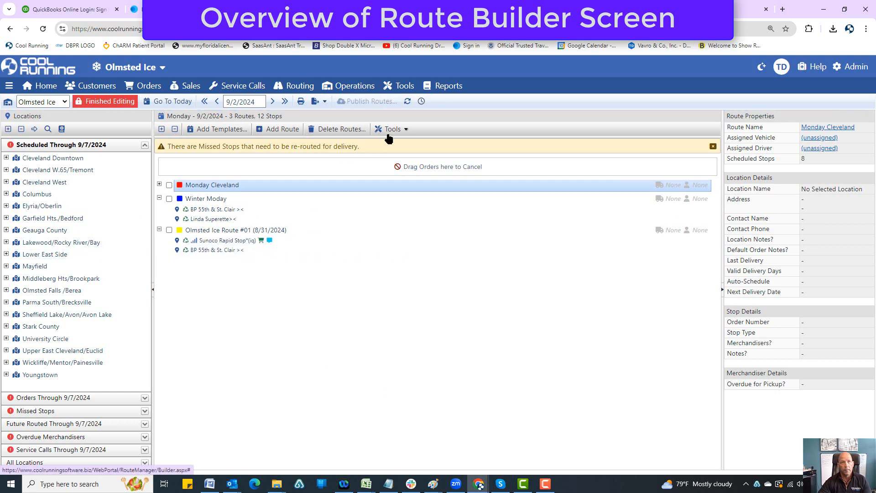
Reorder the stops of the Monday Cleveland route and save the new order
click(392, 129)
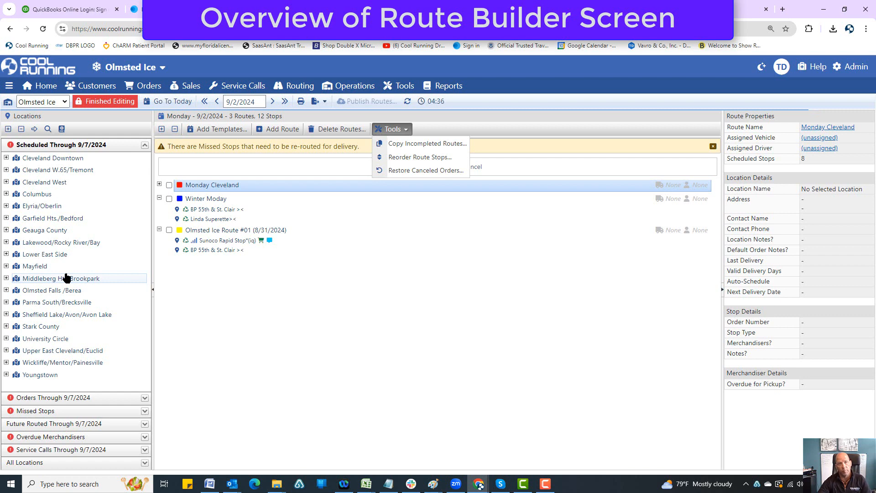
click(419, 157)
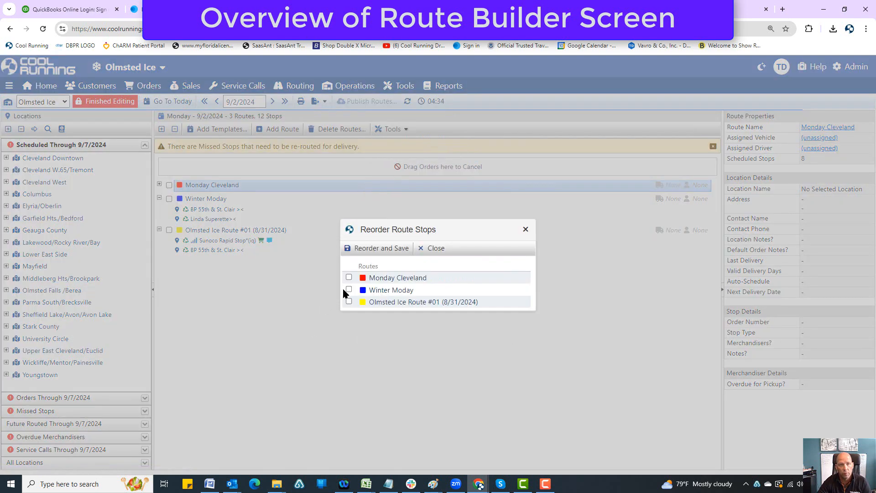
click(349, 277)
click(387, 249)
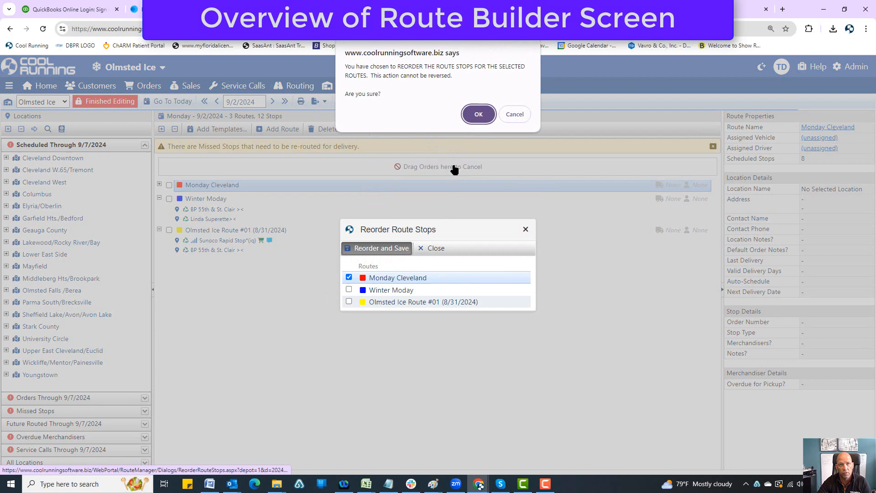
click(475, 114)
click(159, 185)
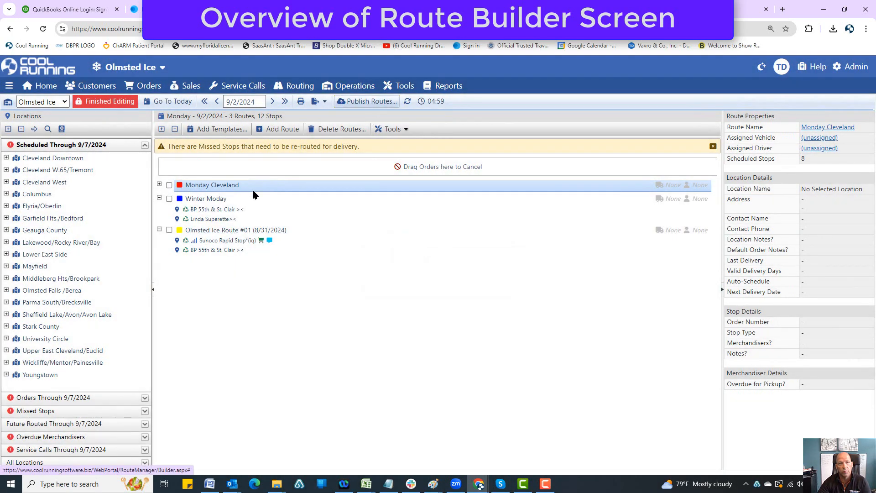
click(393, 129)
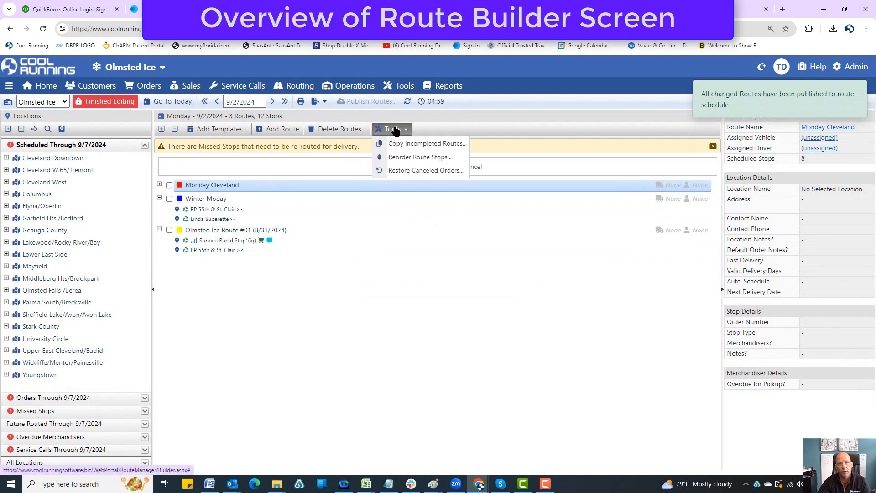
click(342, 230)
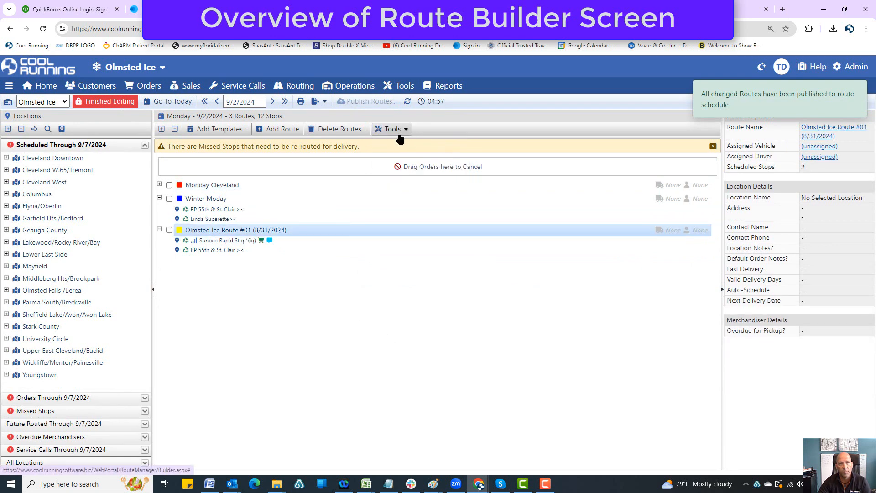
Cancel the BP 55th & St. Clair order on Olmsted Ice Route #01 (8/31/2024) and publish the changed routes
click(391, 128)
drag(171, 147, 371, 142)
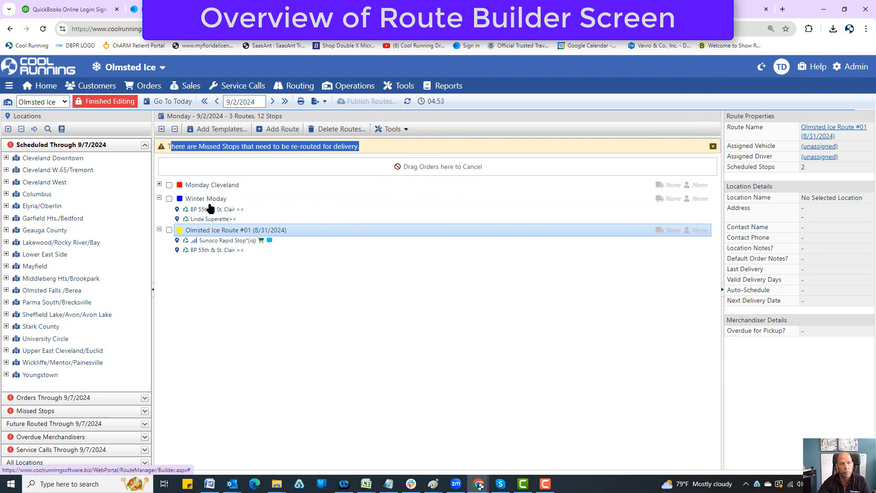
click(206, 251)
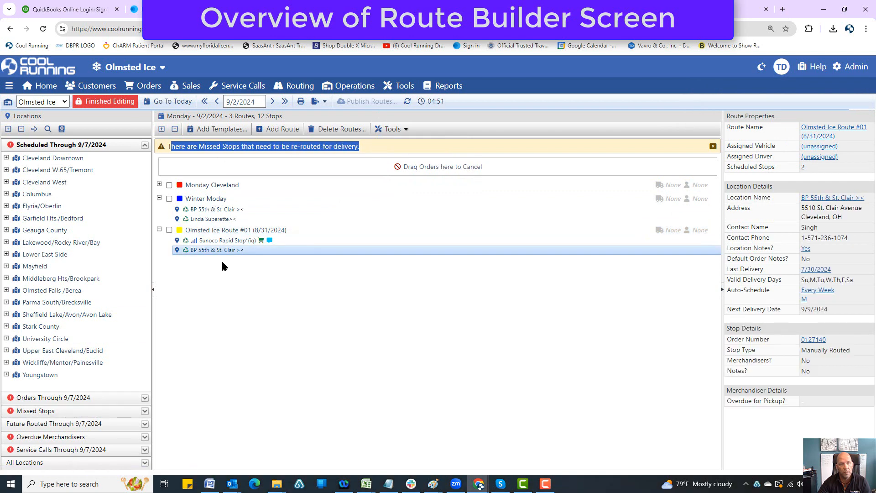
click(310, 264)
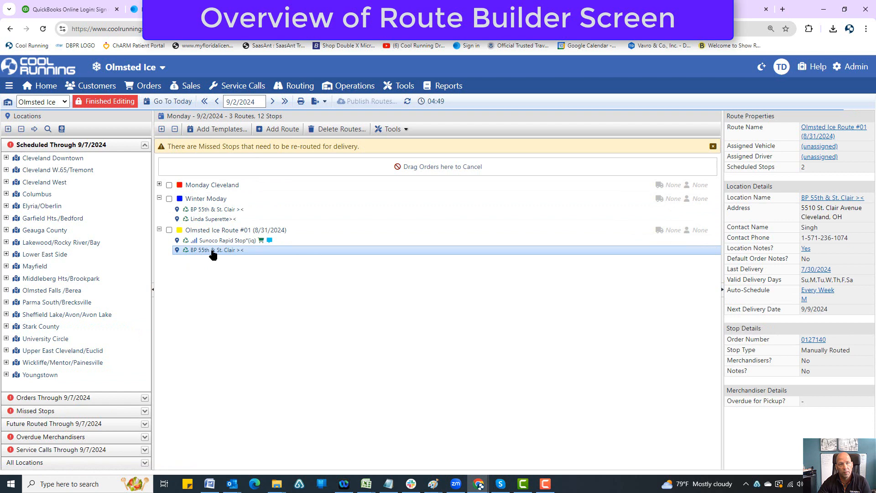
drag(213, 254, 310, 165)
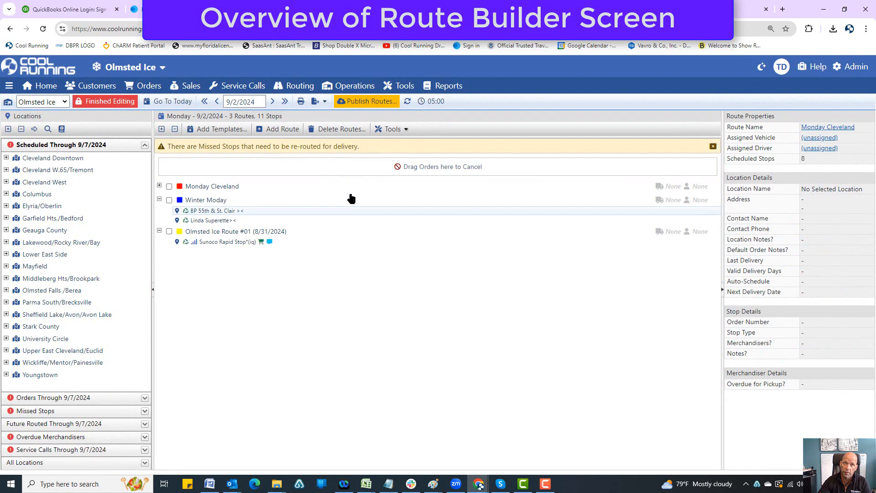
click(360, 101)
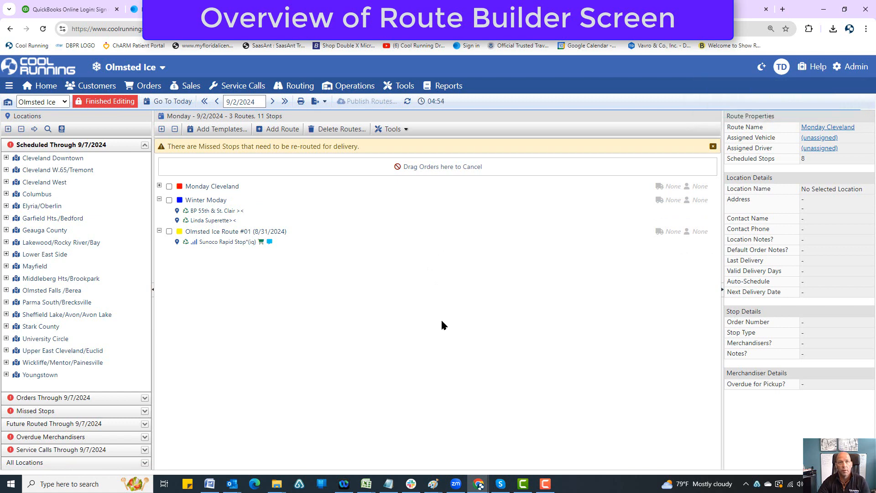
Restore the canceled BP 55th & St. Clair order in the Cleveland Downtown zone
click(391, 129)
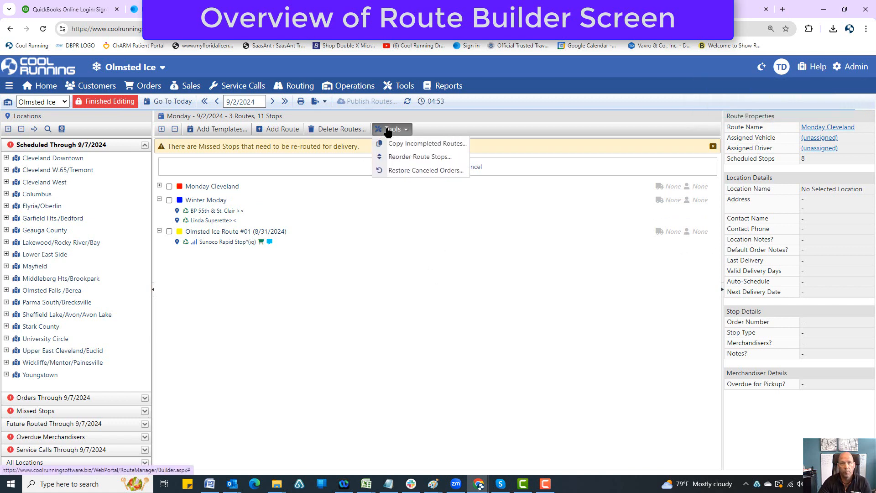
click(395, 170)
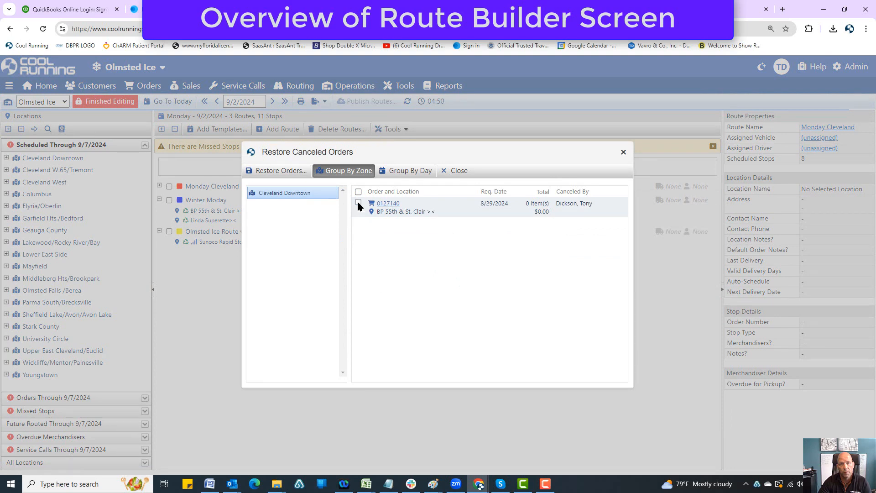
click(358, 203)
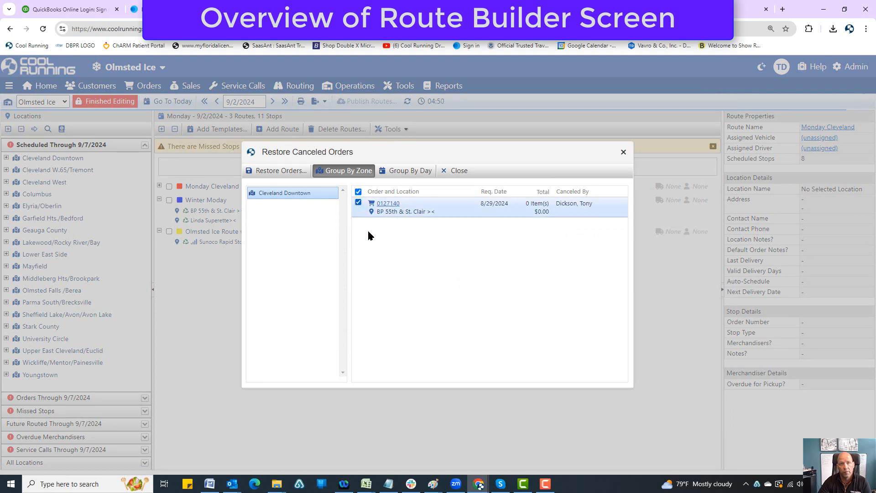
click(281, 170)
click(482, 103)
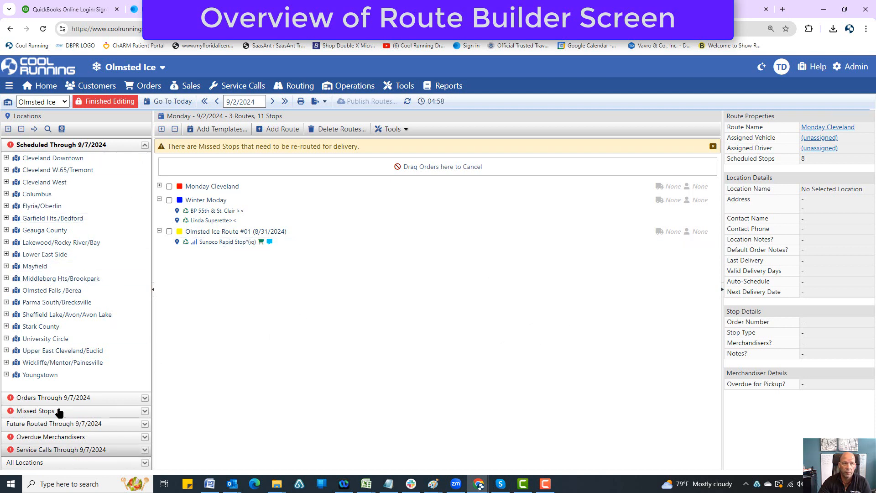
Expand the Monday Cleveland route, select its Gas N Go Fulton Avenue stop and view that location's properties page
click(58, 464)
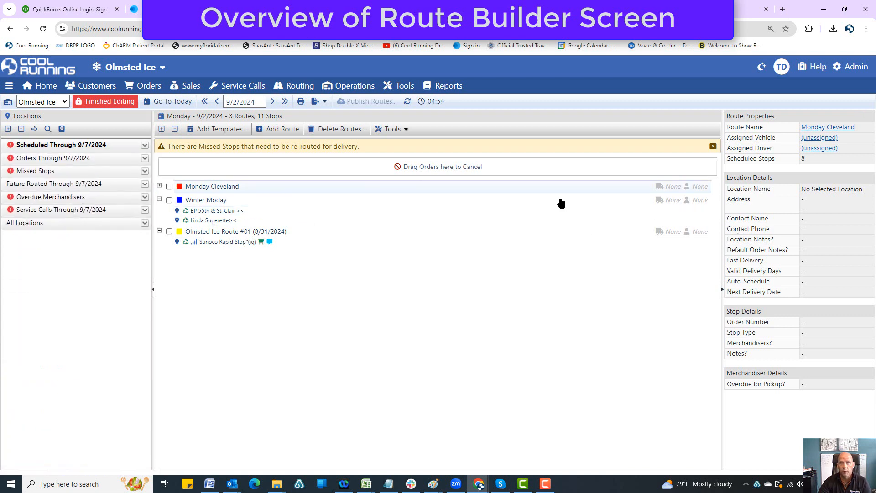
click(159, 187)
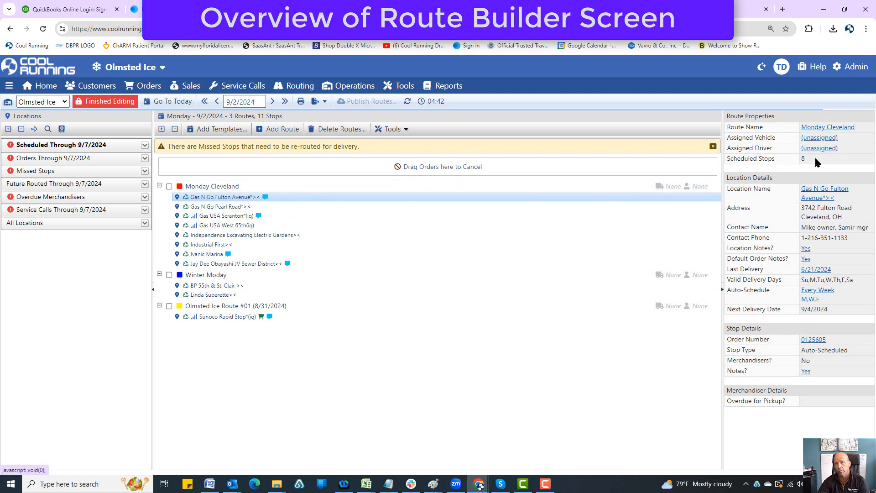
drag(807, 161, 785, 162)
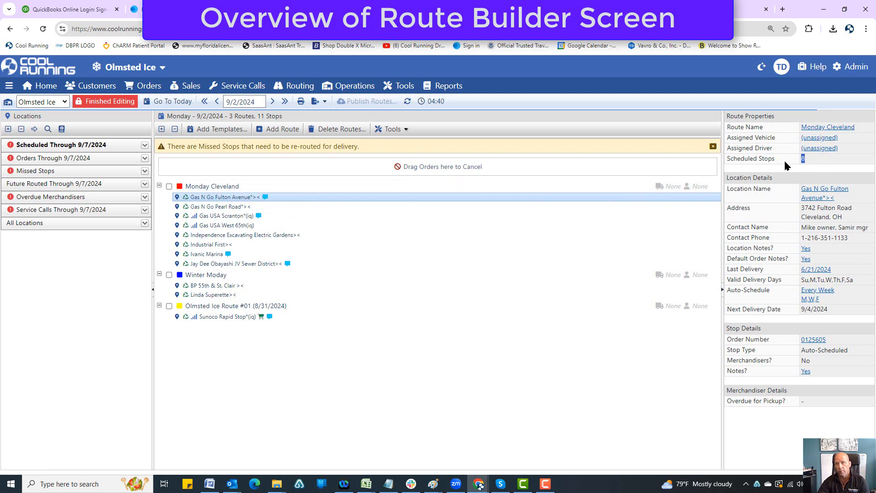
click(818, 191)
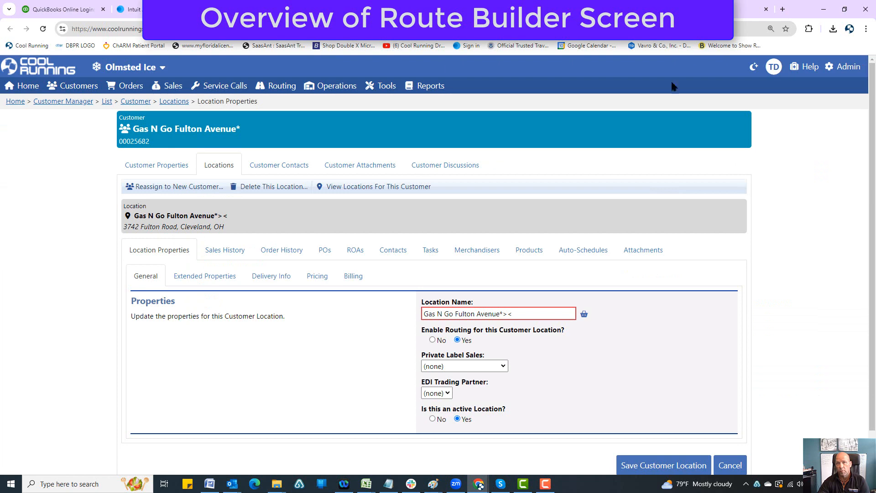
click(671, 9)
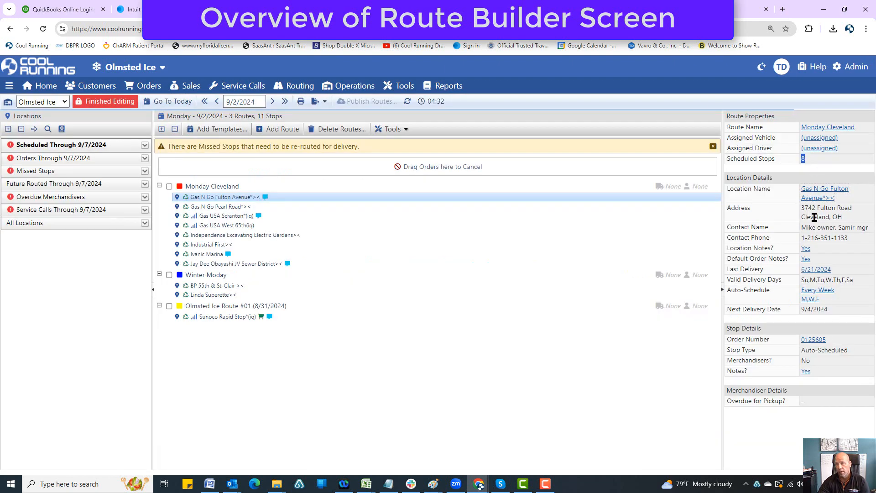
View the location notes and the default order notes of the Gas N Go Fulton Avenue stop
click(805, 249)
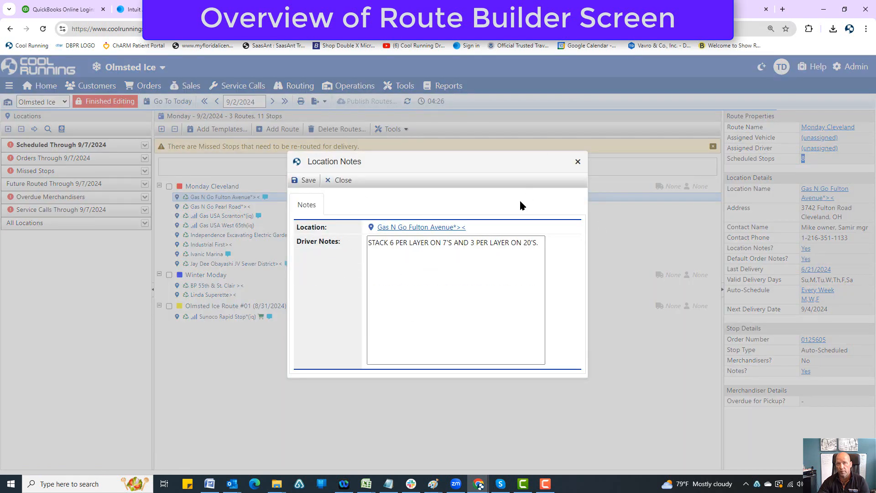
click(576, 163)
click(805, 259)
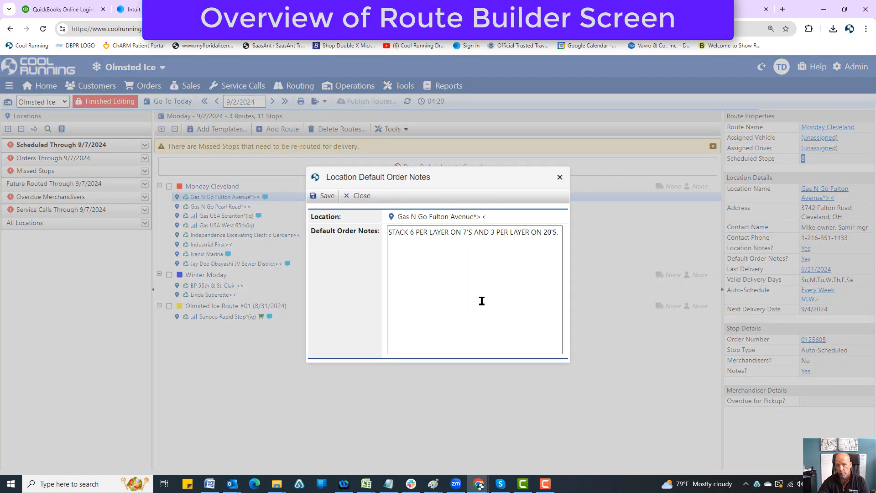
click(559, 178)
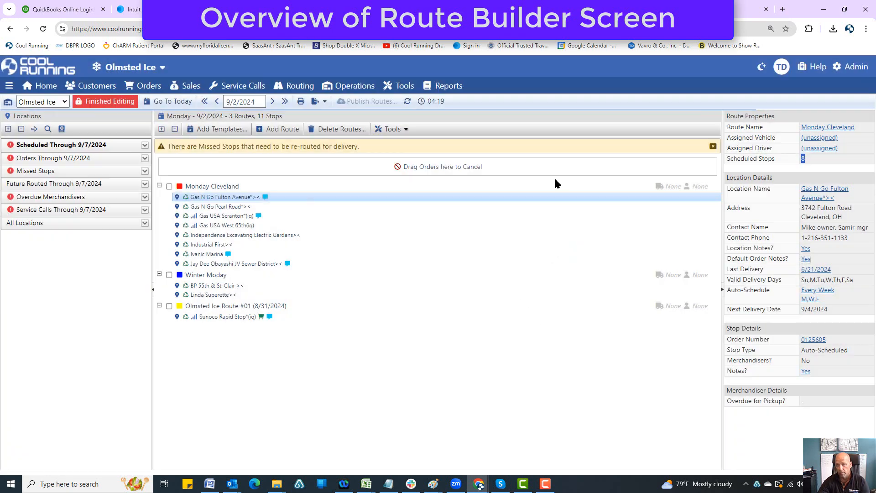
Review the previous delivery, sales history and merchandiser history of the Gas N Go Fulton Avenue location
click(817, 270)
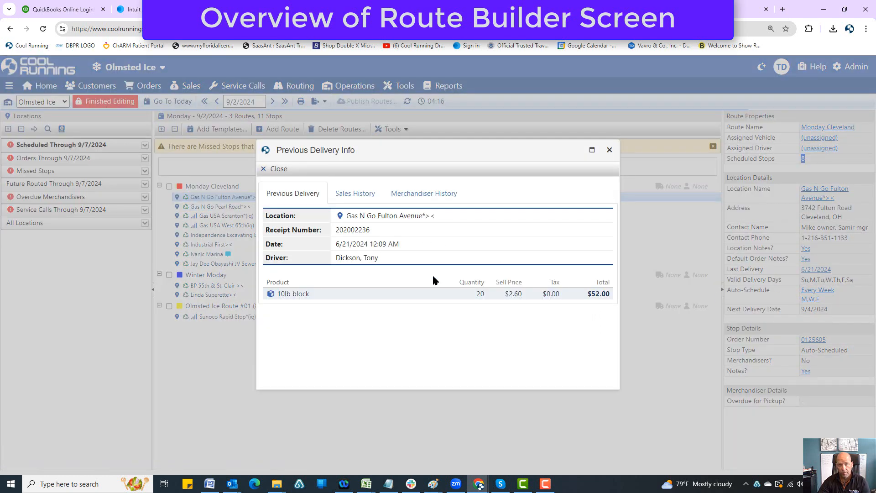
click(363, 203)
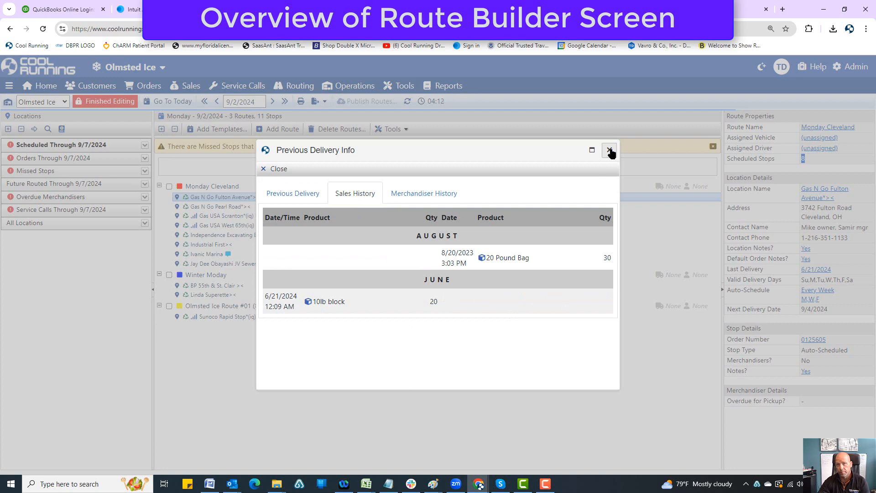
click(428, 195)
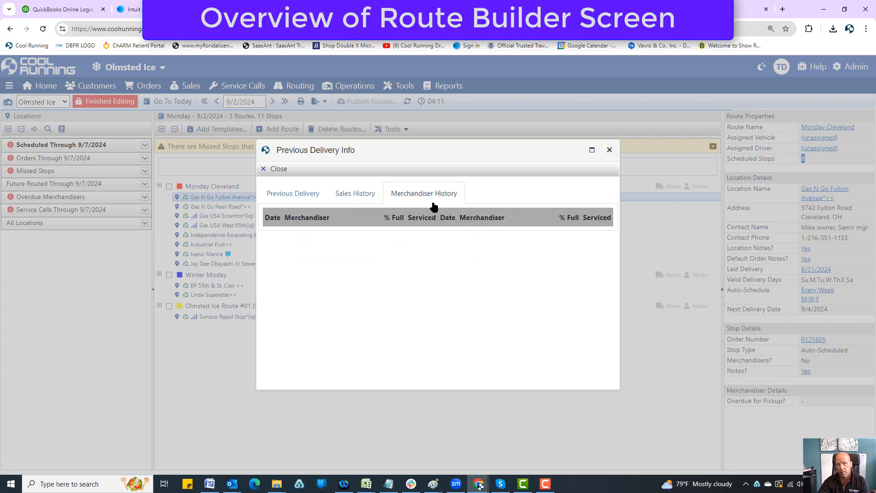
click(609, 151)
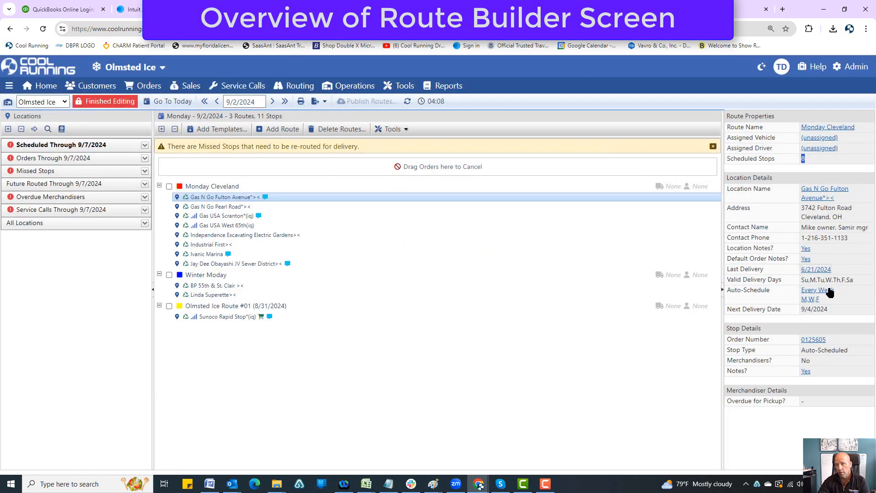
Check the location's valid delivery days and view the auto-schedule it is assigned to, returning to the route builder
drag(850, 278, 782, 286)
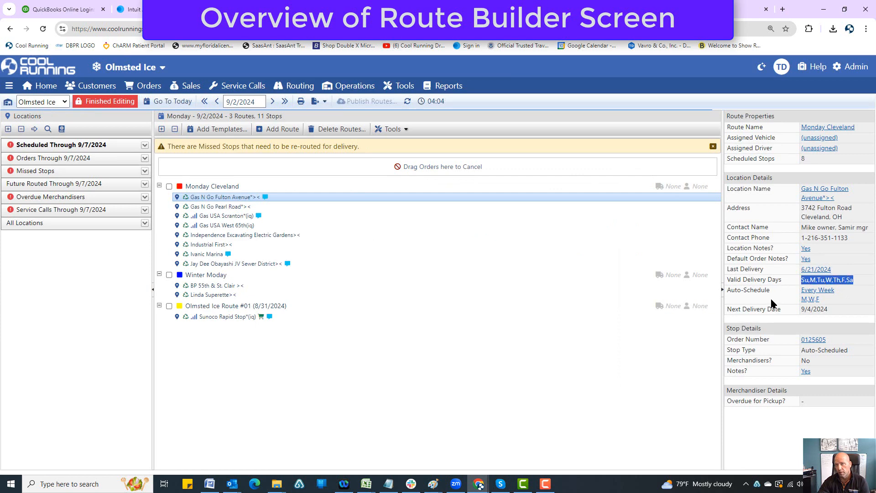
click(771, 299)
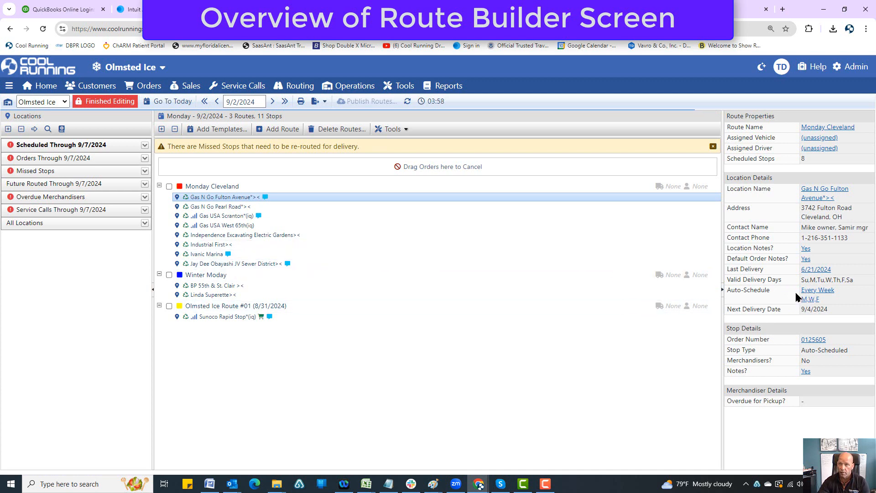
click(811, 295)
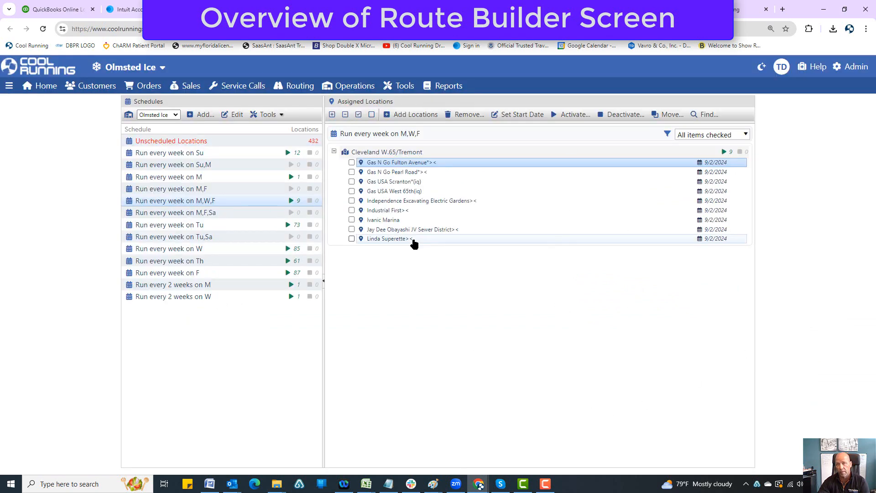
click(444, 9)
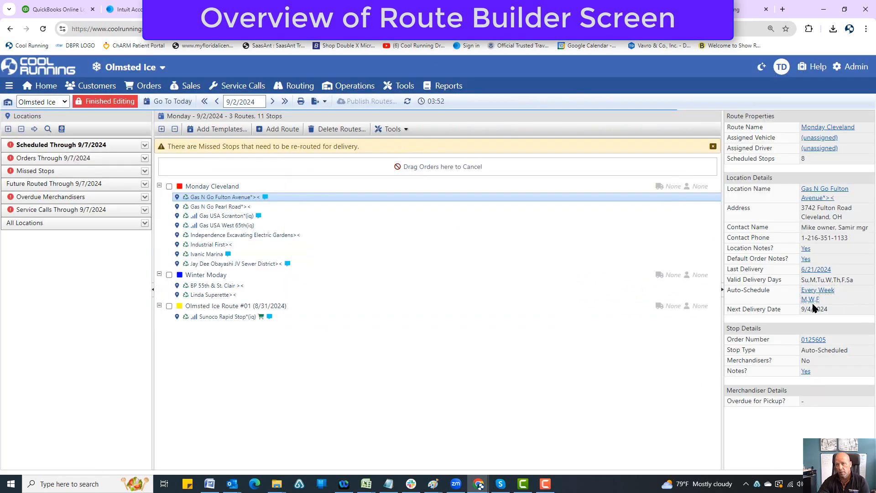
Review the Gas N Go Fulton Avenue stop's next delivery date and the notes and line items of its order
drag(810, 315, 834, 352)
click(796, 358)
double_click(220, 201)
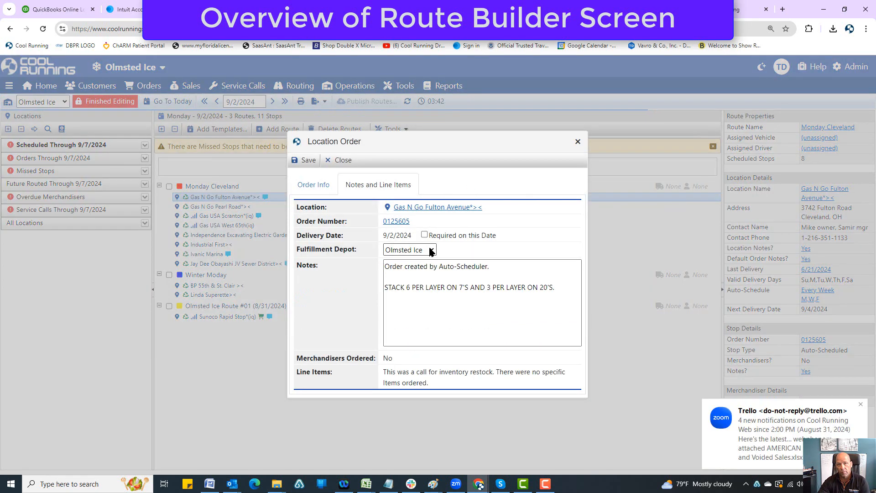
click(431, 253)
click(578, 141)
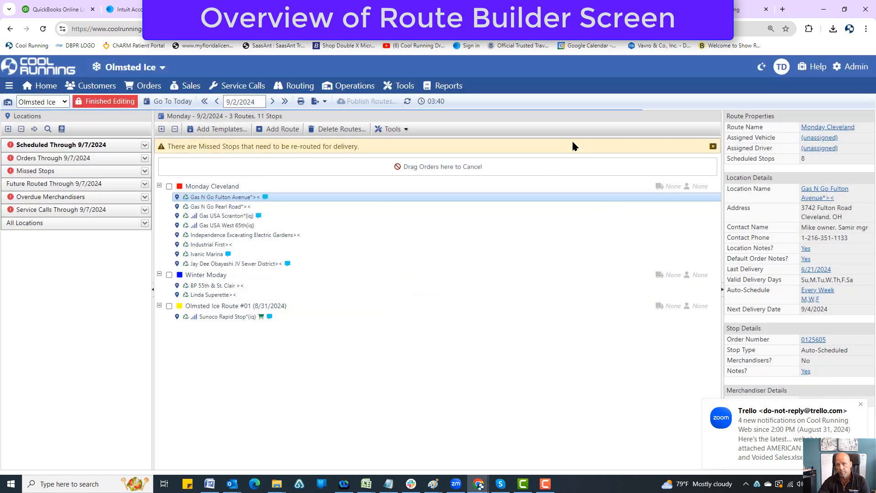
click(861, 405)
click(814, 340)
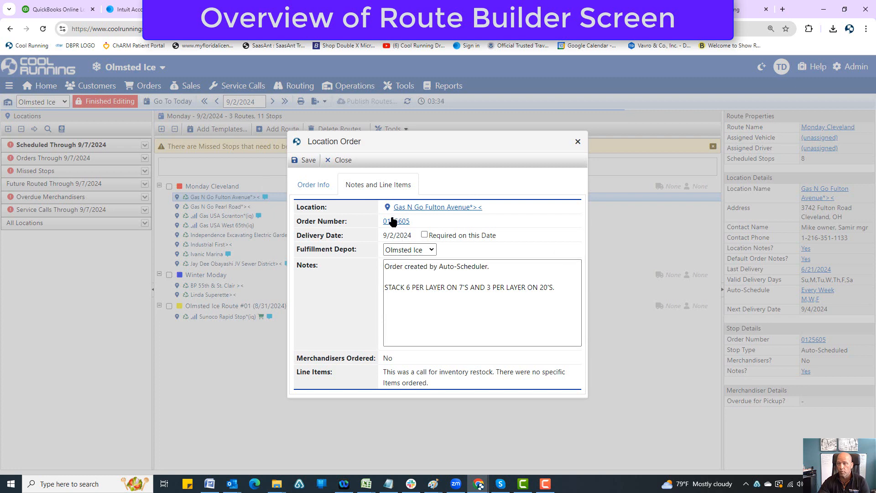
click(577, 142)
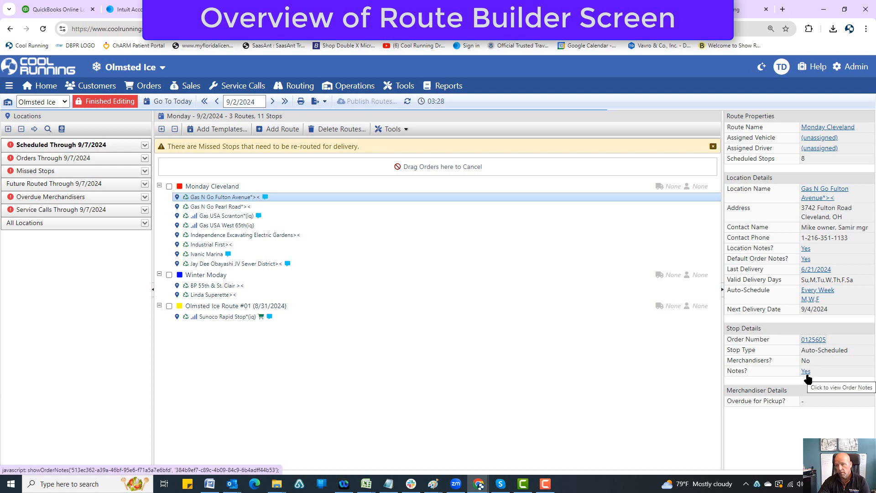
View the order notes of the Gas N Go Fulton Avenue stop and reopen its full order details from the route
click(805, 372)
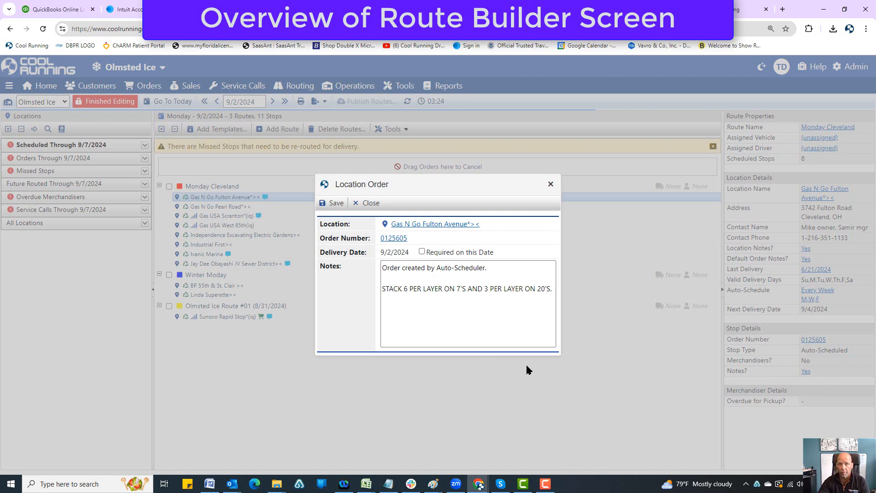
click(550, 184)
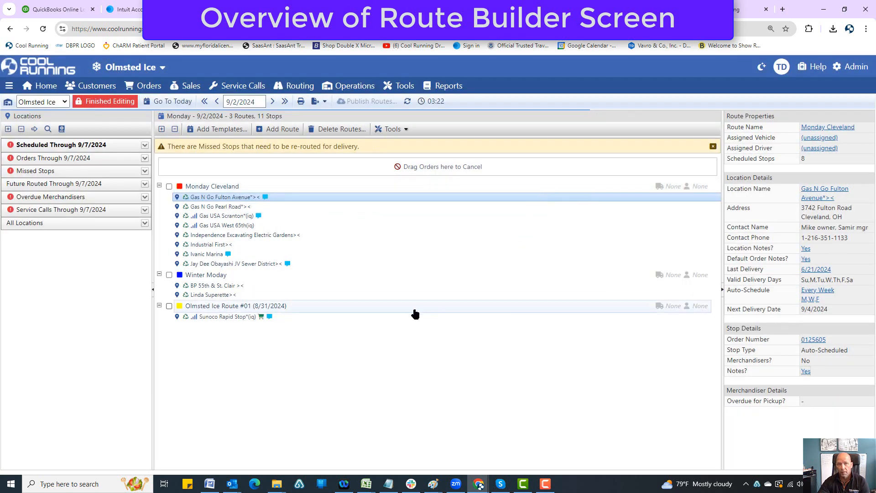
double_click(235, 198)
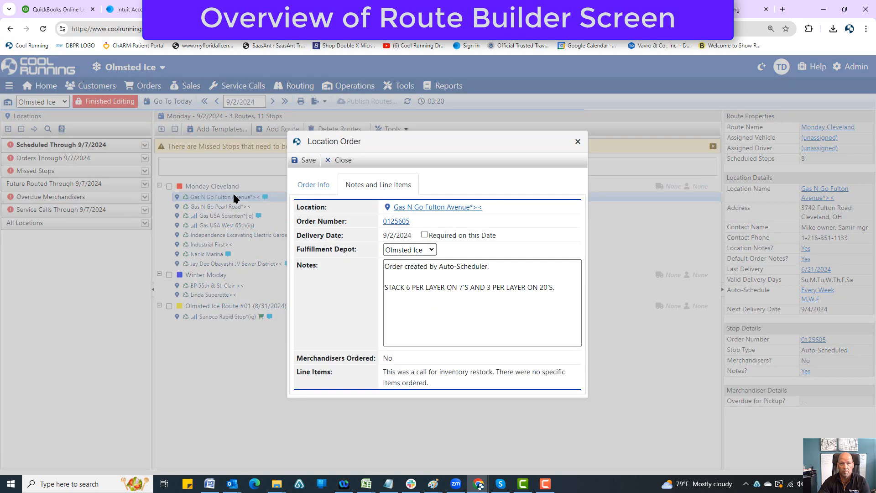
click(578, 141)
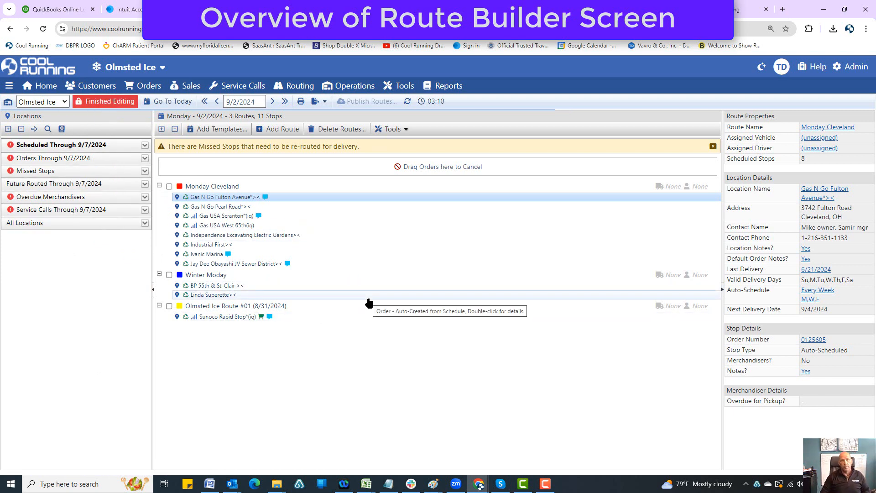
Rename the Monday Cleveland route as Tony's Route and expand it to show its stops
double_click(209, 187)
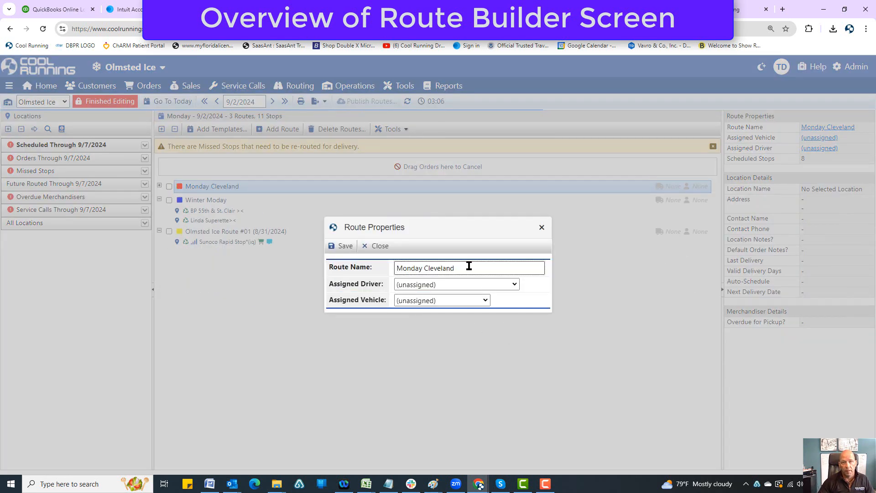
drag(469, 266, 401, 264)
click(484, 267)
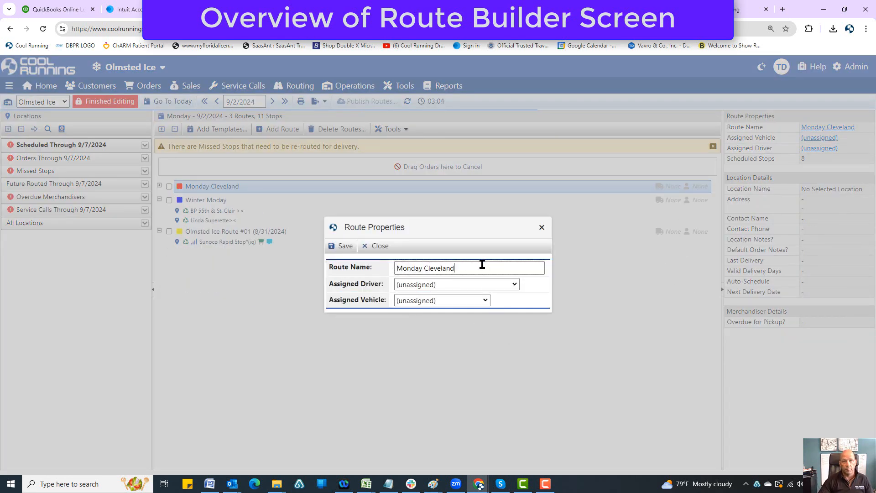
drag(484, 267, 345, 265)
text(Tony's Route)
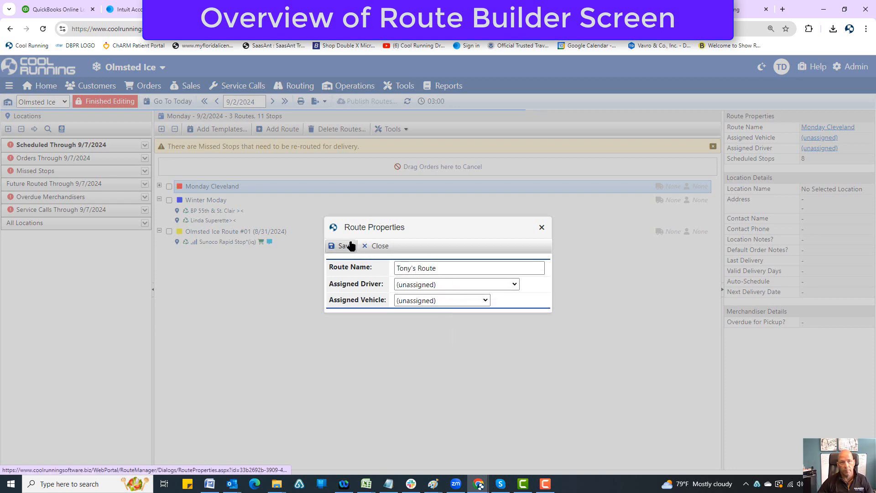
click(350, 246)
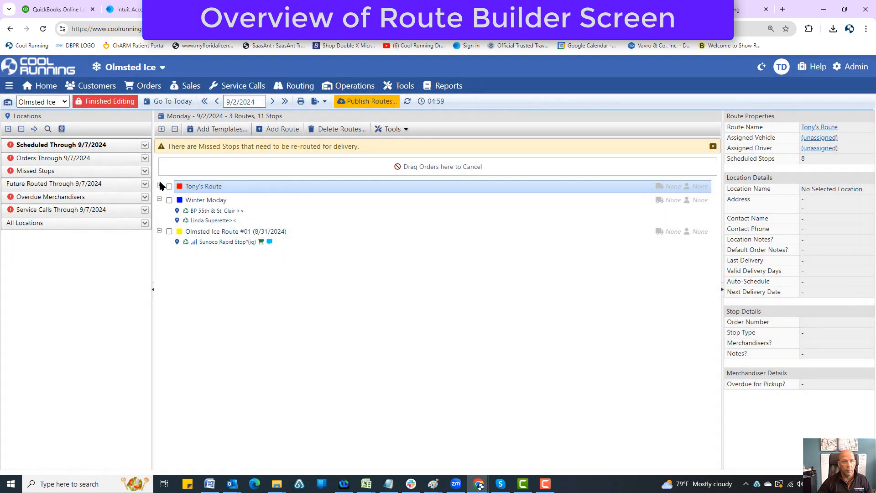
click(159, 186)
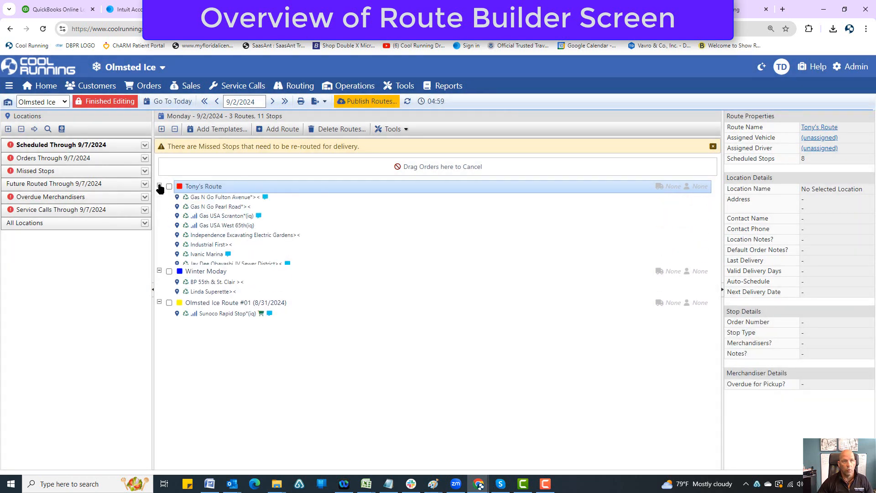
Rename the Winter Moday route as Marc's Route and Olmsted Ice Route #01 as Bob's Route, and publish the changes
click(830, 129)
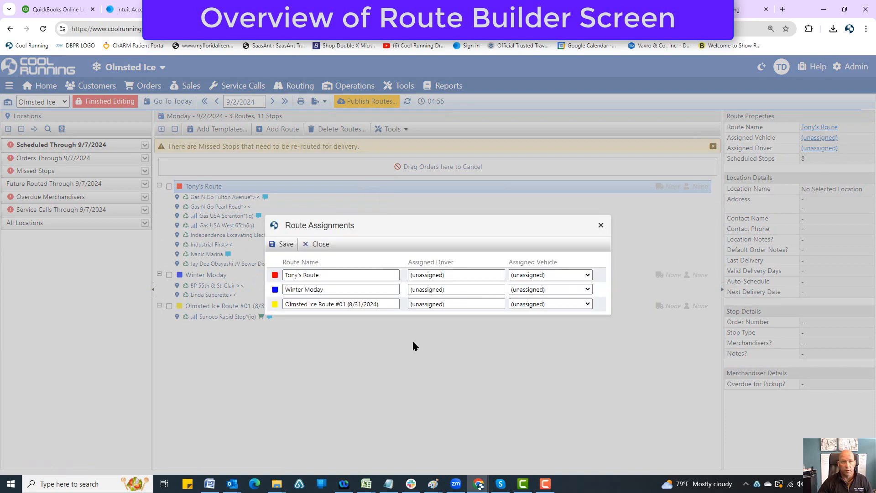
triple_click(336, 292)
text(M)
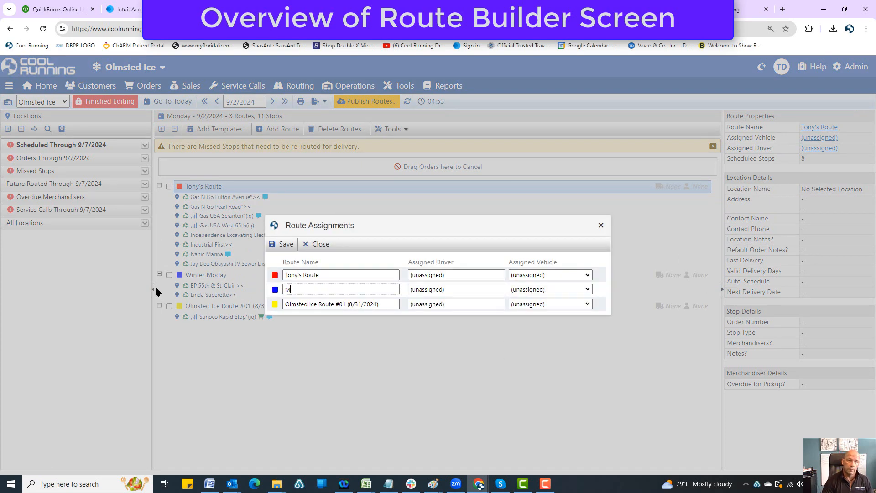
text(arc's Route)
key(Tab)
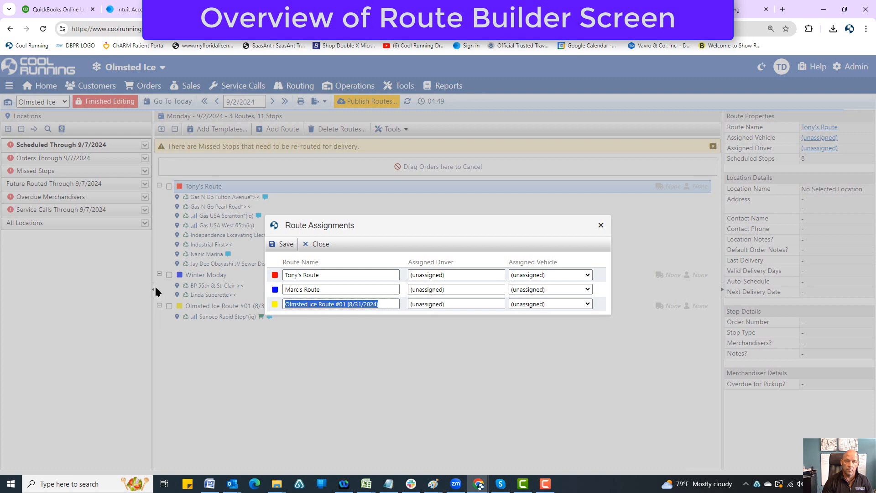
text(Bob's Route)
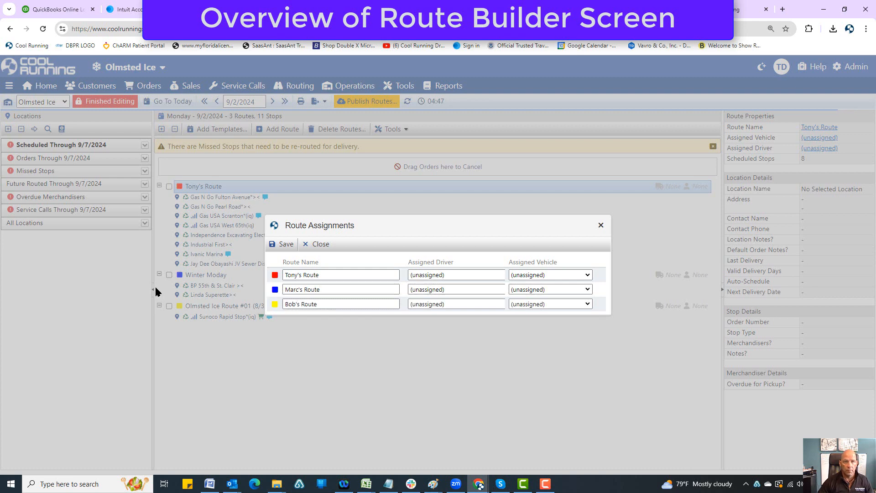
click(281, 244)
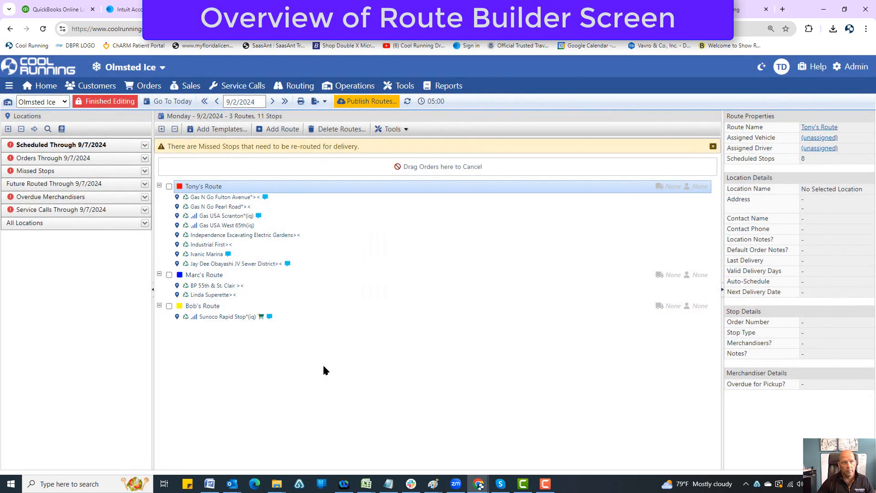
click(359, 101)
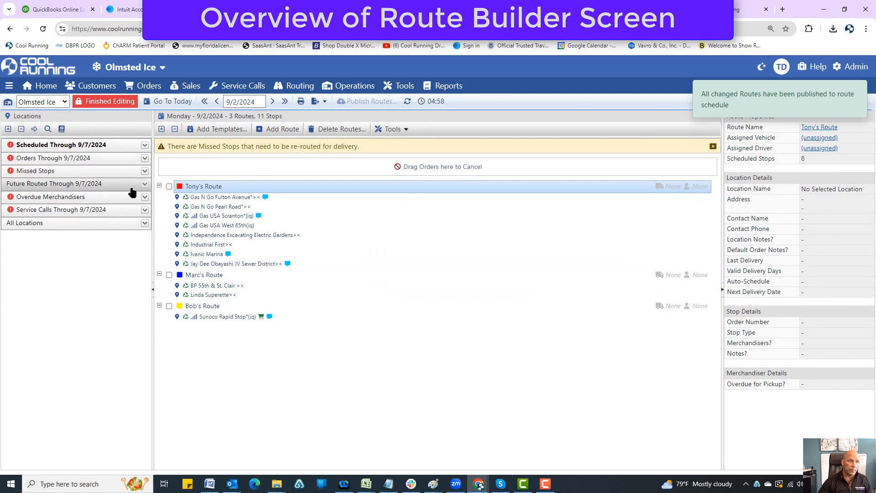
Review the icon legend and the Cleveland Downtown locations scheduled for Wednesday
click(61, 130)
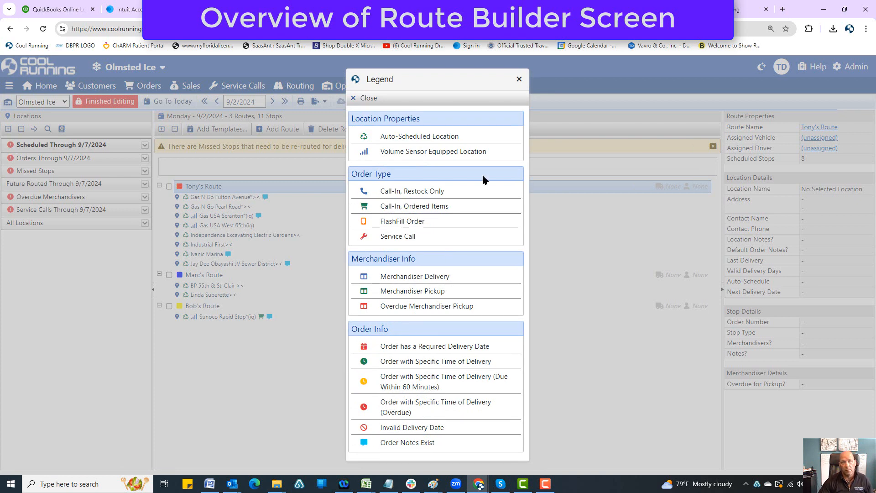
click(519, 79)
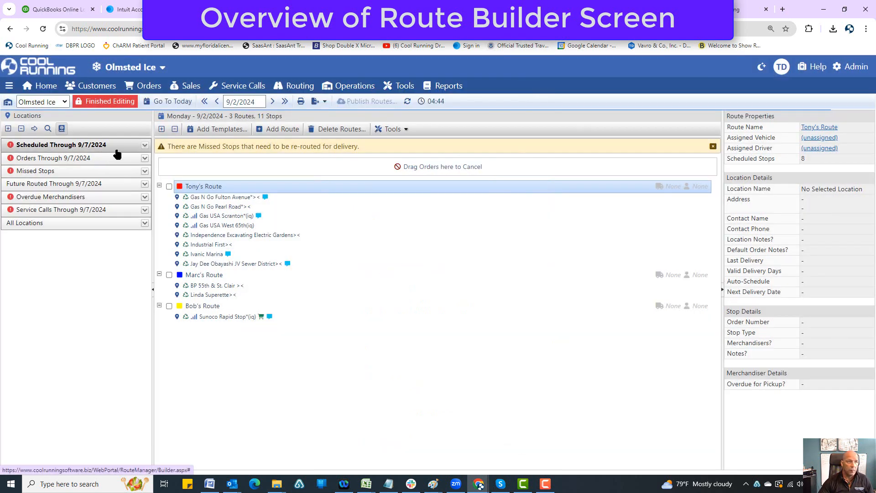
click(39, 146)
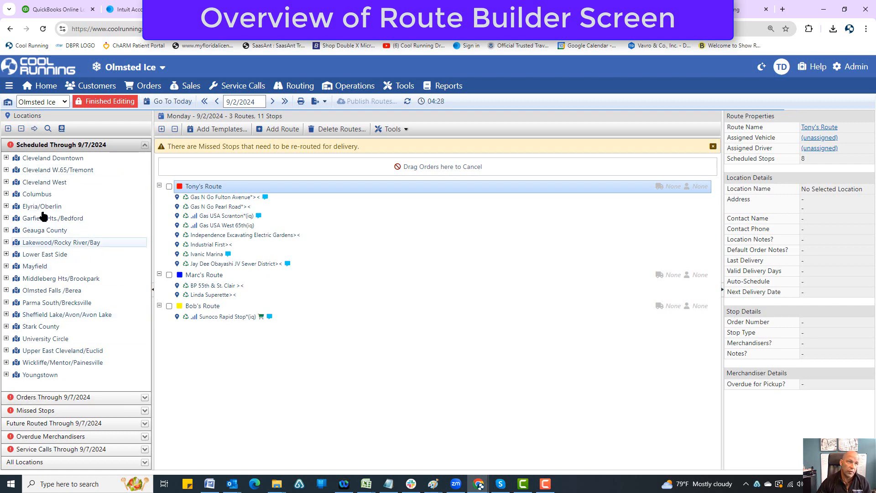
click(6, 158)
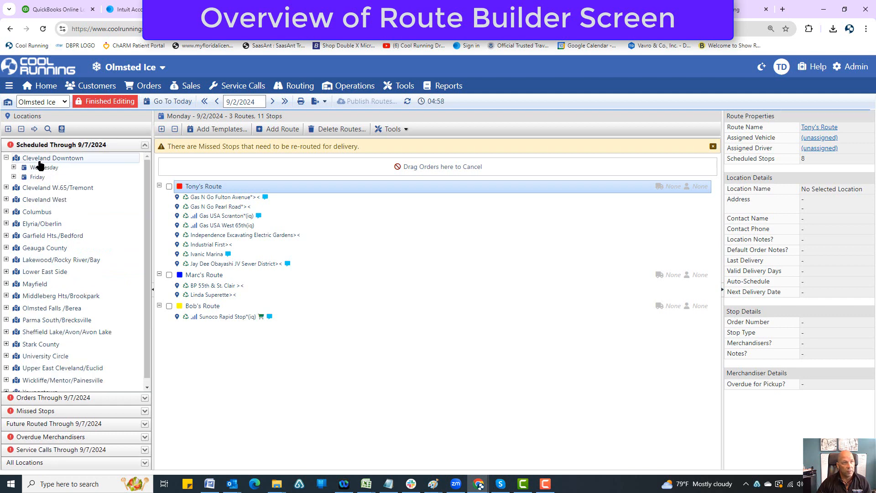
click(13, 167)
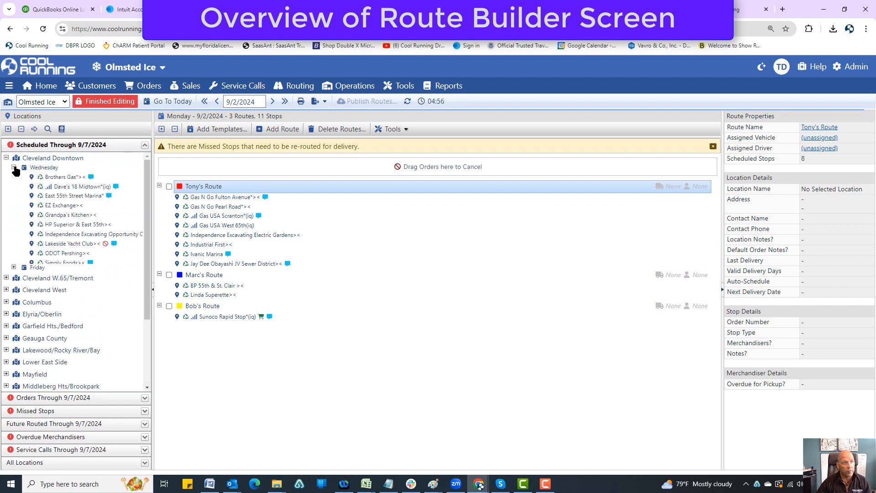
click(14, 167)
Review the Cleveland Downtown locations scheduled for Friday and check their icons against the legend
click(14, 177)
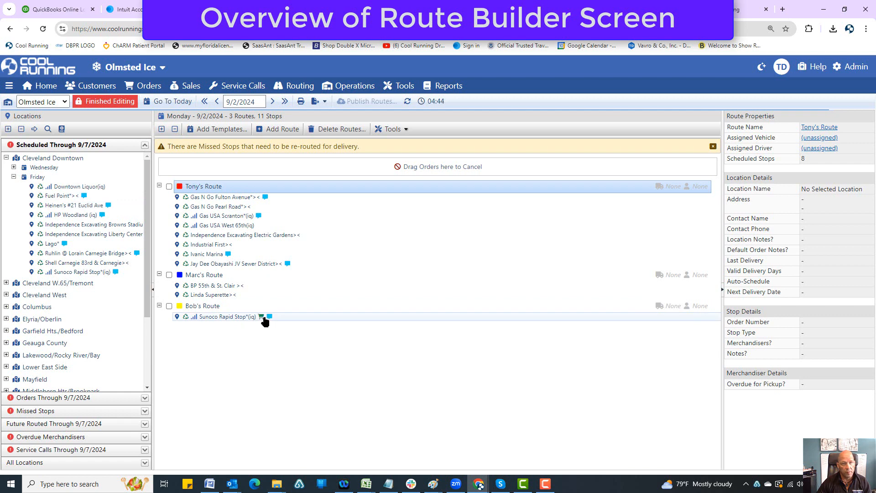
click(63, 130)
click(535, 84)
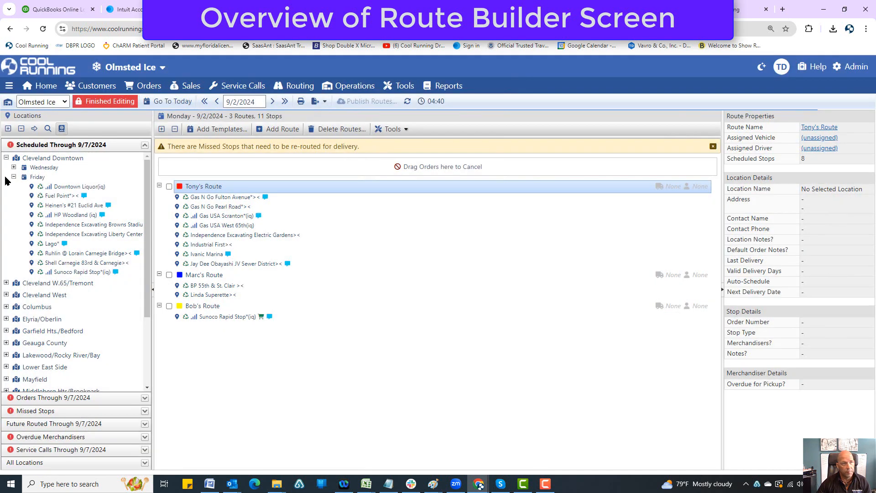
click(13, 177)
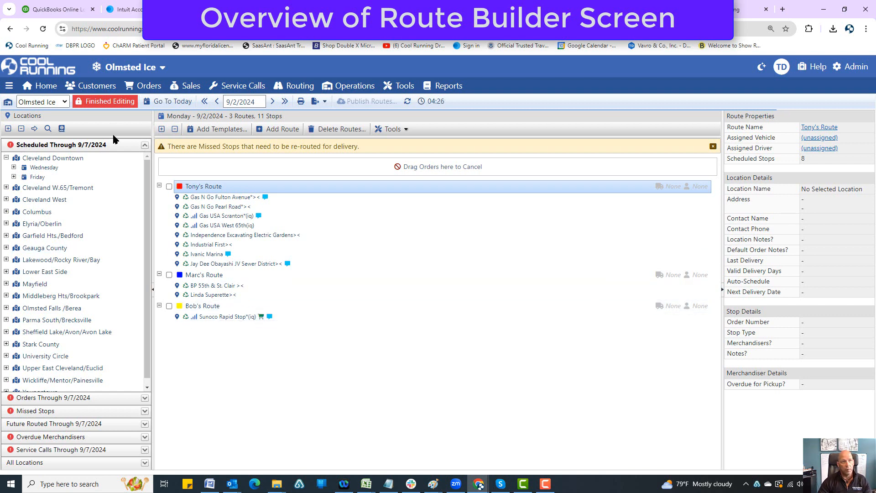
Add C&S Grocery from the Friday schedule of Cleveland West to Bob's Route
click(6, 200)
click(13, 209)
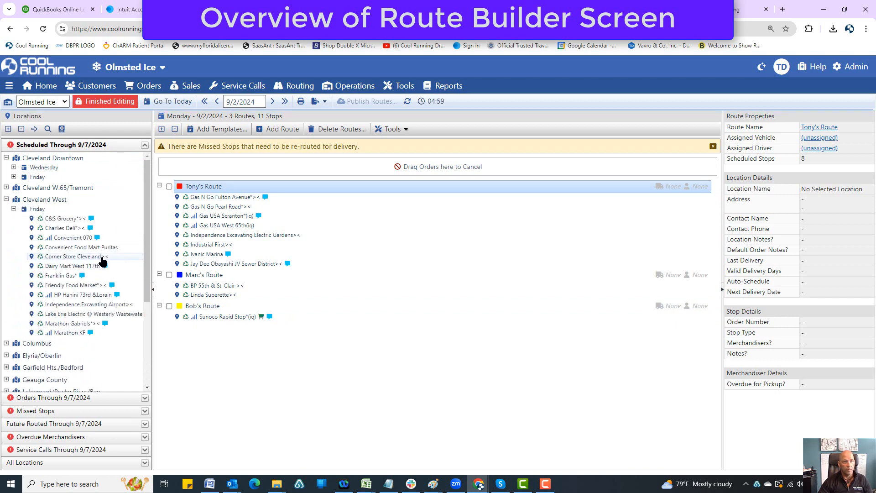
drag(58, 220, 201, 319)
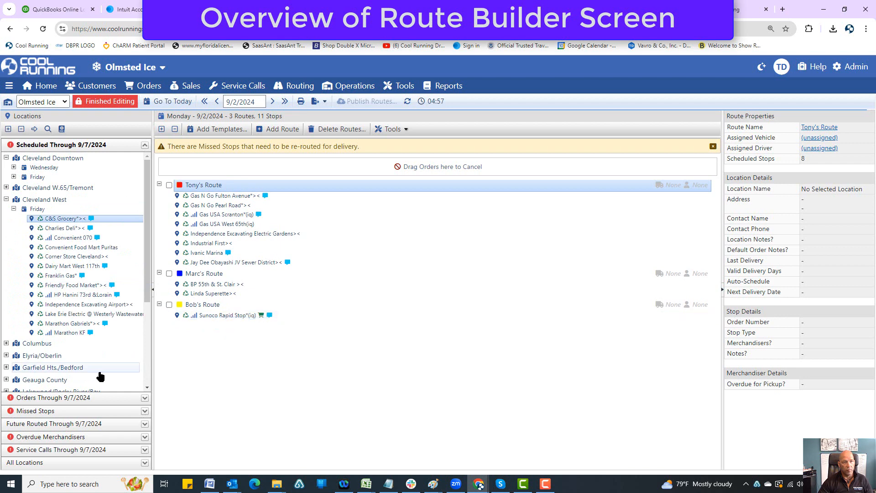
Add a new route and assign the scheduled Cleveland West locations Charlies Deli and Convenient 070 to it
click(279, 129)
click(75, 229)
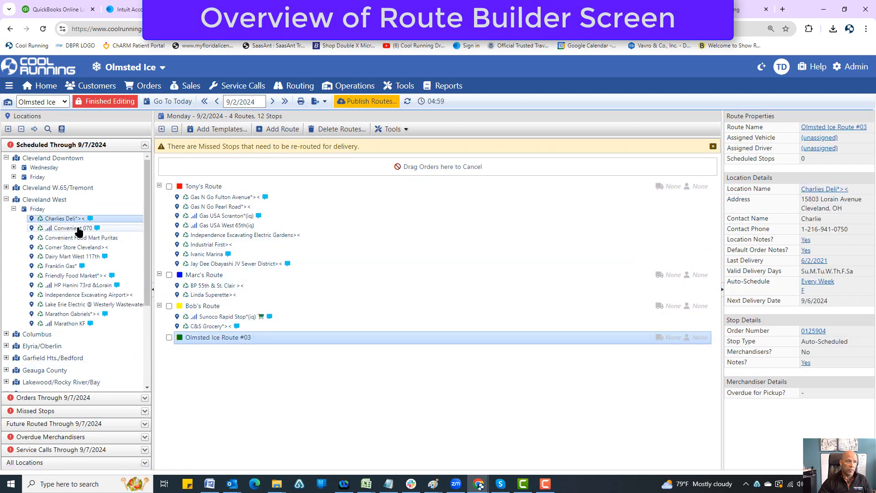
drag(77, 225, 215, 339)
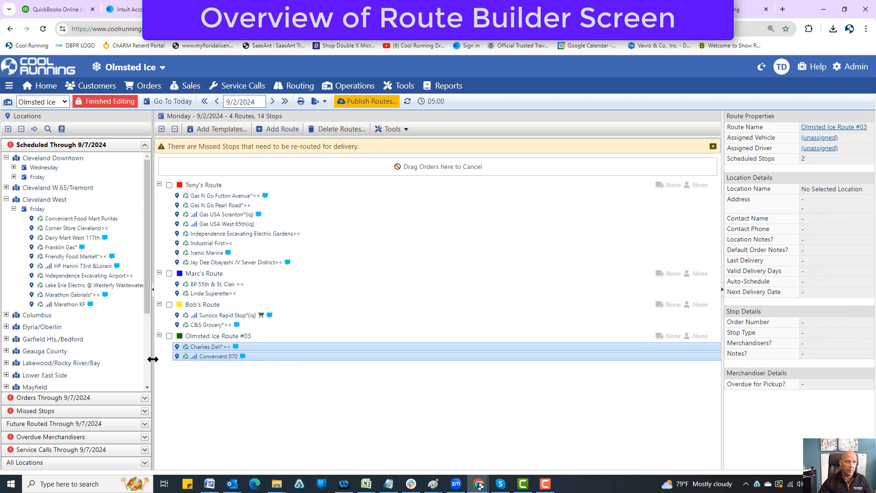
Add all remaining Cleveland West Friday locations, Convenient Food Mart Puritas through Marathon KF, to Olmsted Ice Route #03 and publish the routes
click(83, 220)
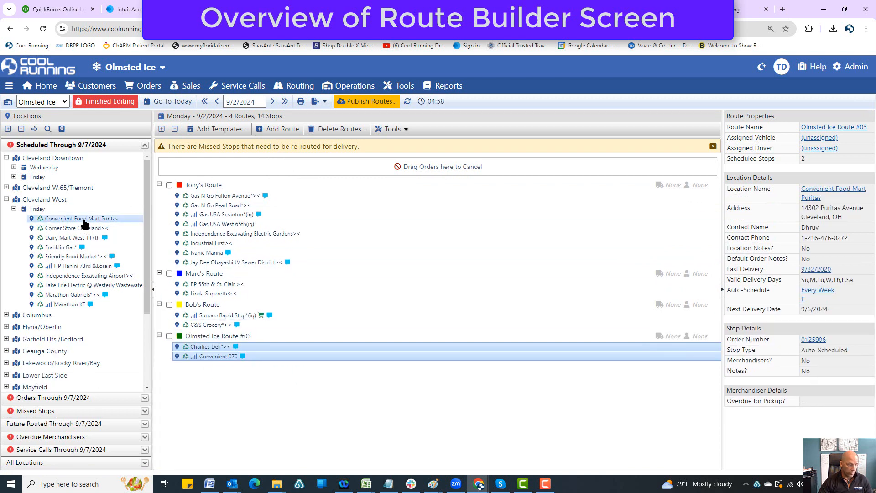
shift+click(73, 304)
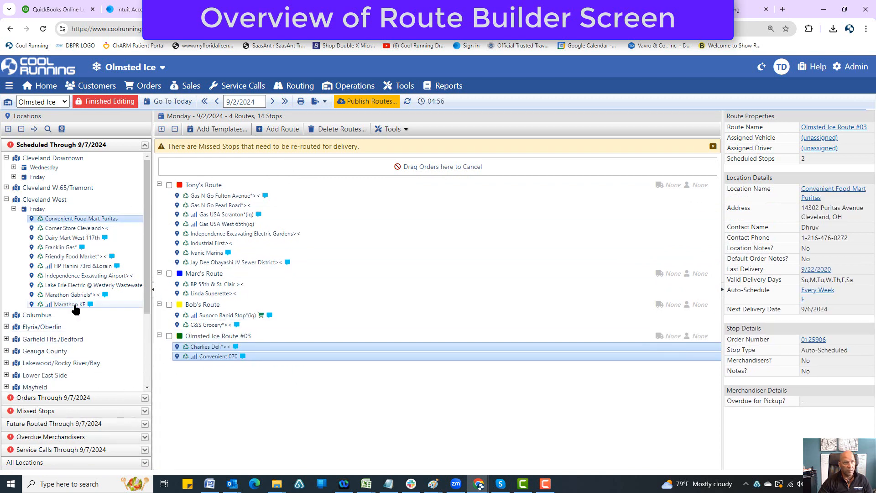
drag(67, 226, 210, 345)
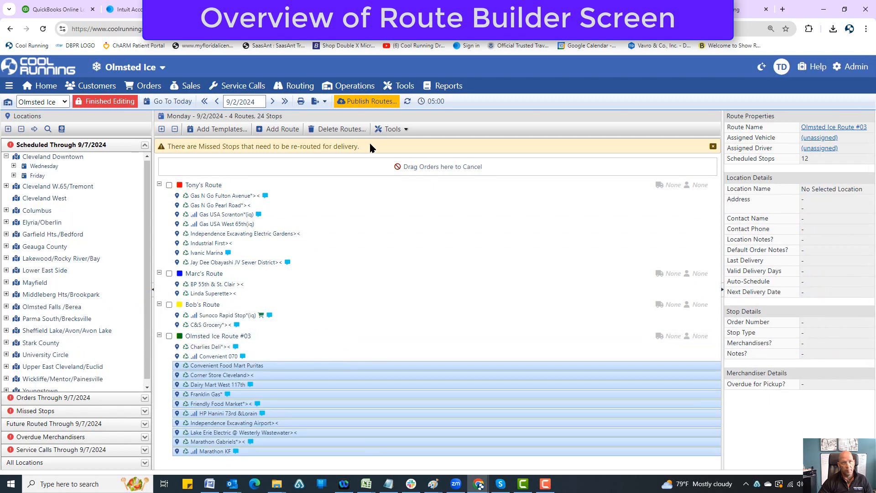
click(366, 103)
Collapse all routes and look through the areas under Orders Through 9/7/2024 and All Locations
click(175, 130)
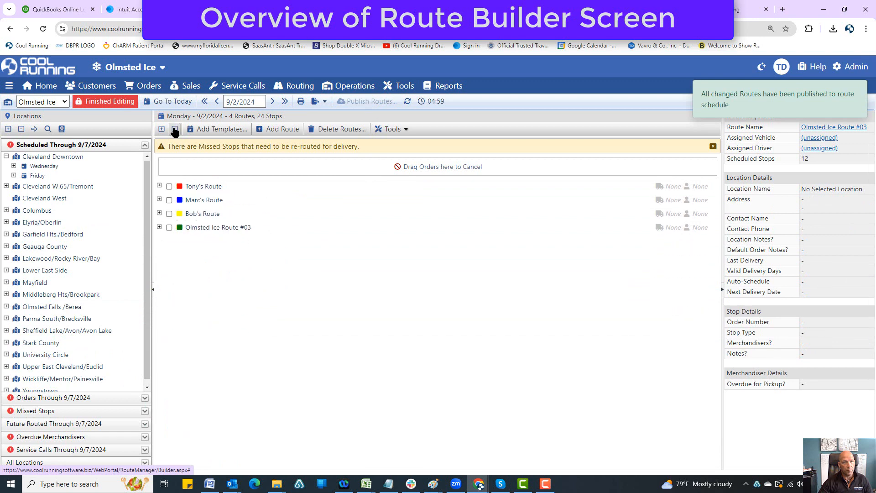
click(144, 146)
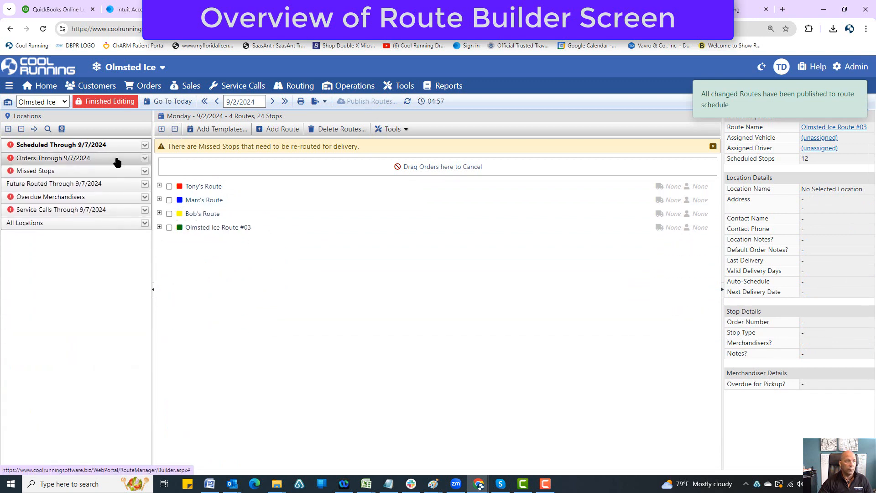
click(117, 159)
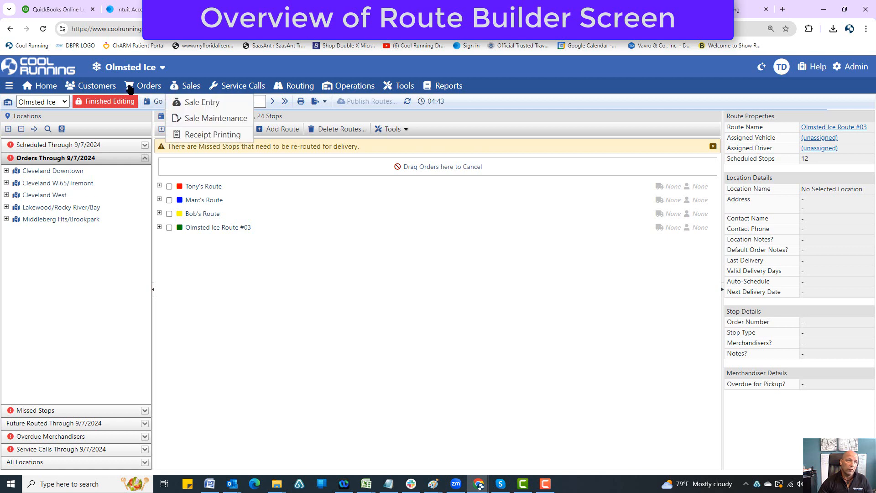
mouse_move(145, 86)
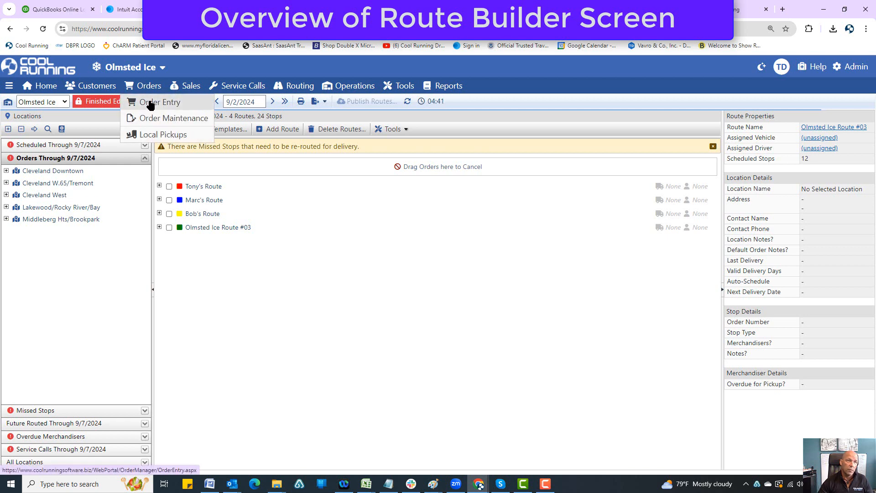
click(142, 461)
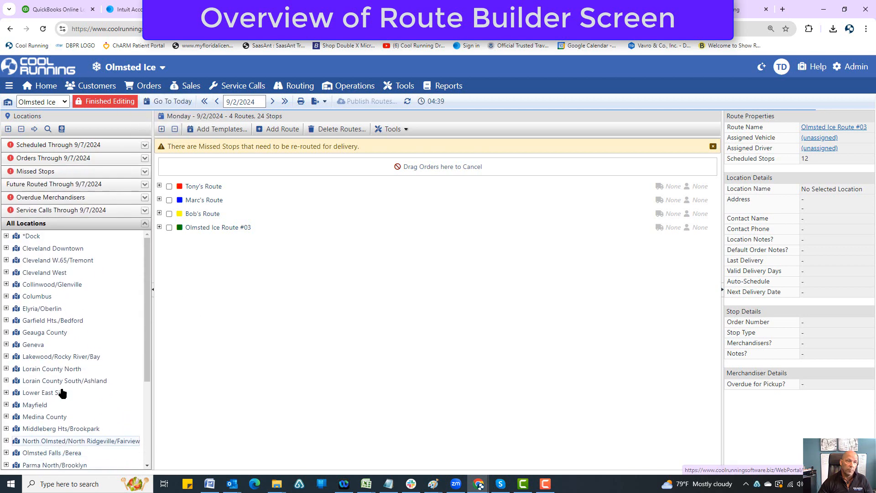
click(98, 161)
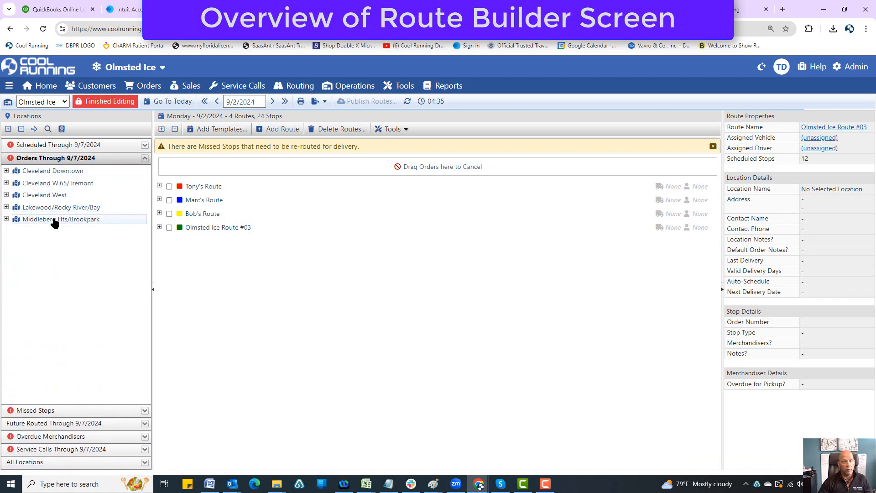
Expand all areas to review the orders through 9/7/2024 by day, and show the stops of Olmsted Ice Route #03
click(7, 129)
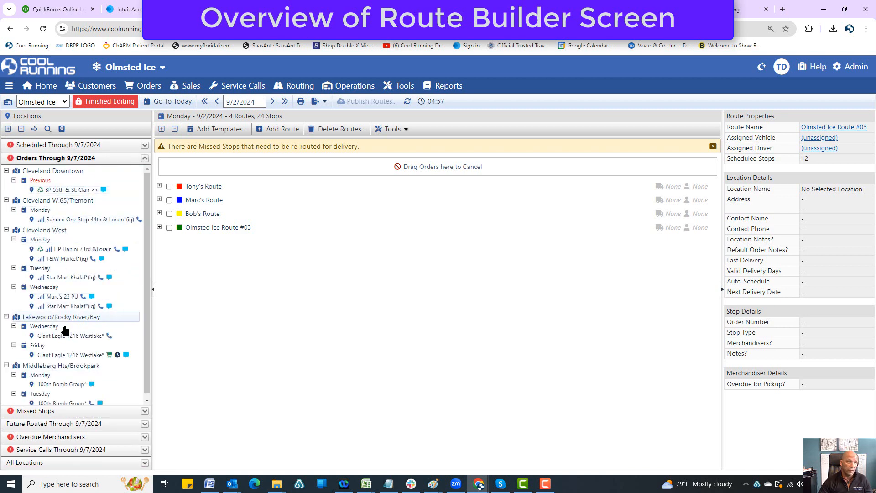
scroll(69, 347, down, 1)
scroll(68, 392, up, 1)
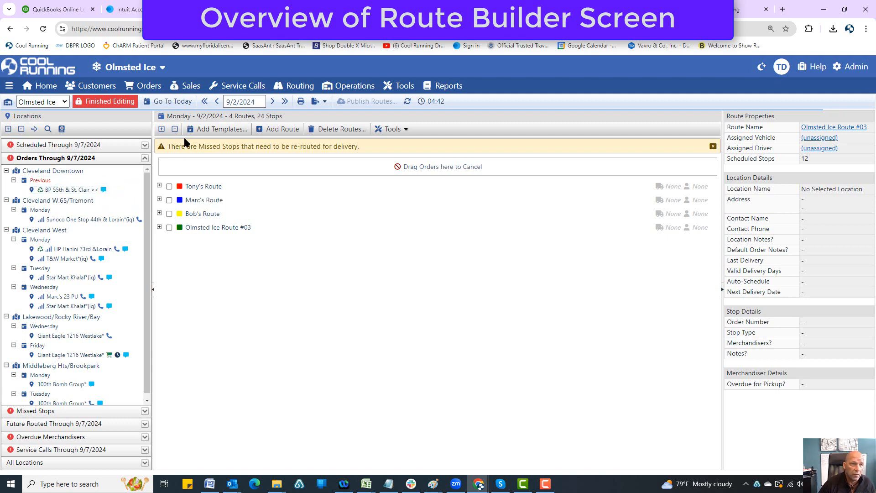
click(159, 227)
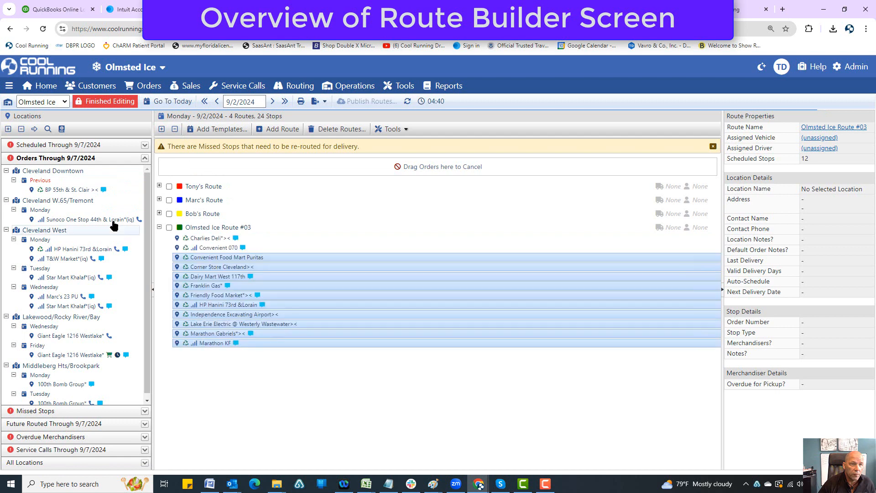
Add the previous Cleveland Downtown order for BP 55th & St. Clair to Olmsted Ice Route #03 and publish the routes
drag(64, 190, 158, 257)
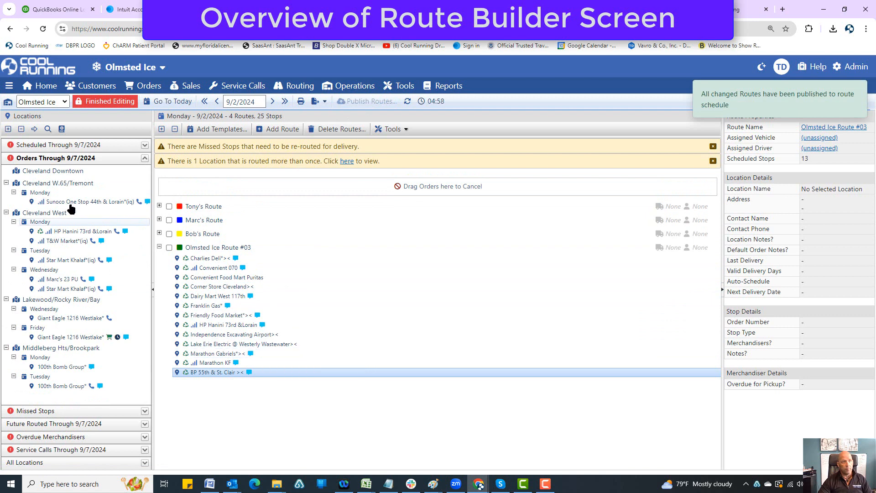
Review the missed stops in every area and the stops of the Winter Run Lakewood (any day) route on 9/1/2024
click(136, 161)
click(122, 174)
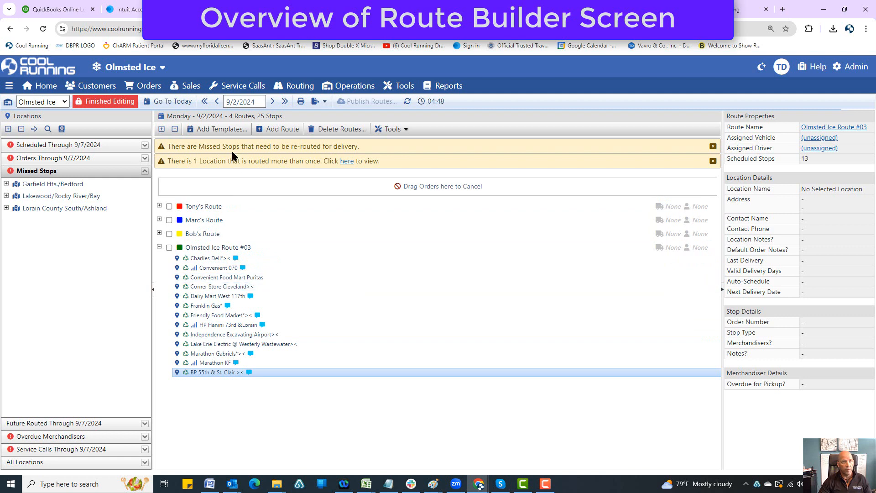
click(7, 130)
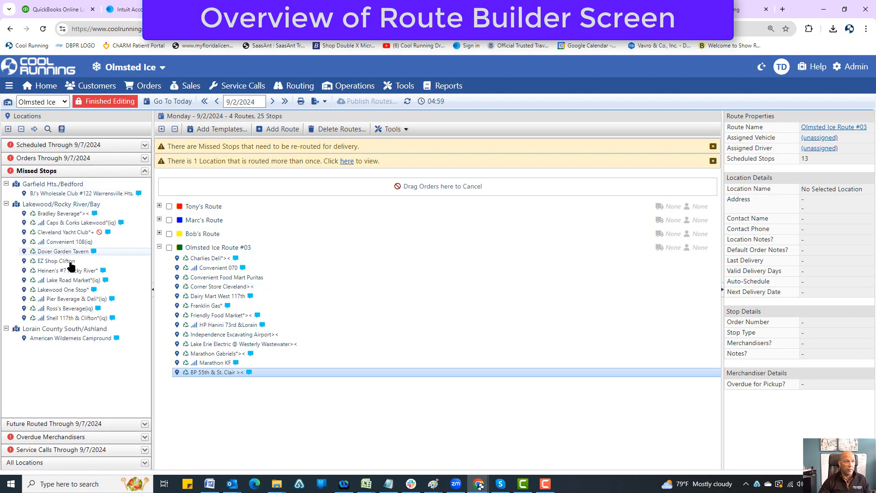
click(216, 101)
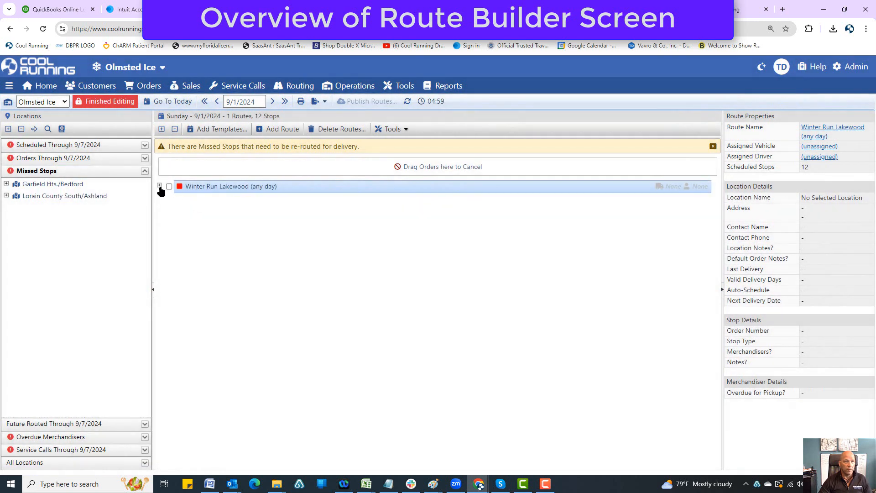
click(160, 186)
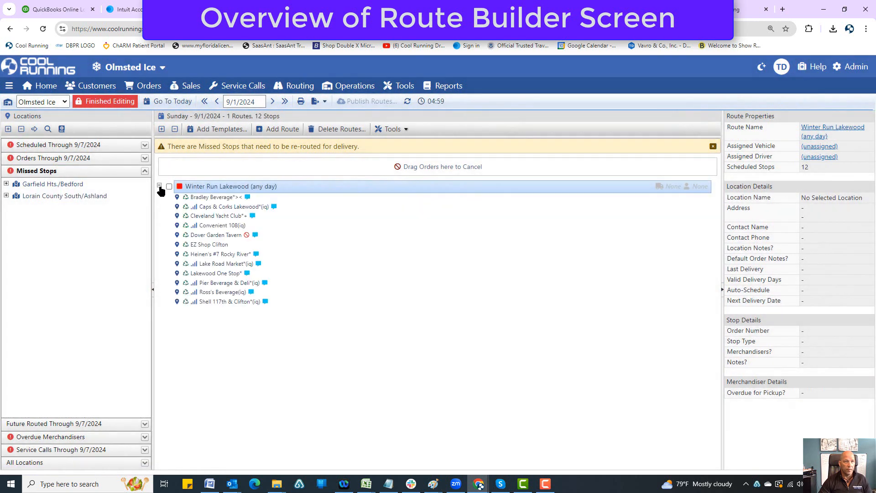
On 9/3/2024, assign the missed stop American Wilderness Campround from Lorain County South/Ashland to the Parma North Royalton route and publish the routes
click(253, 102)
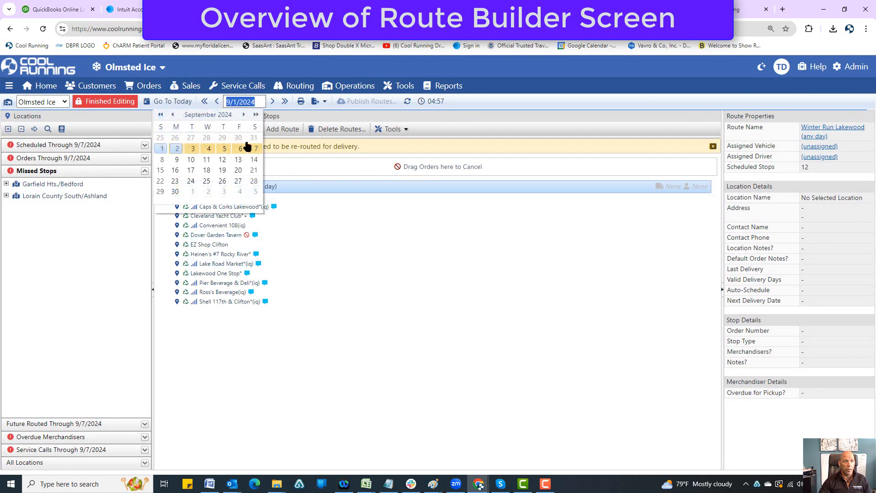
click(187, 152)
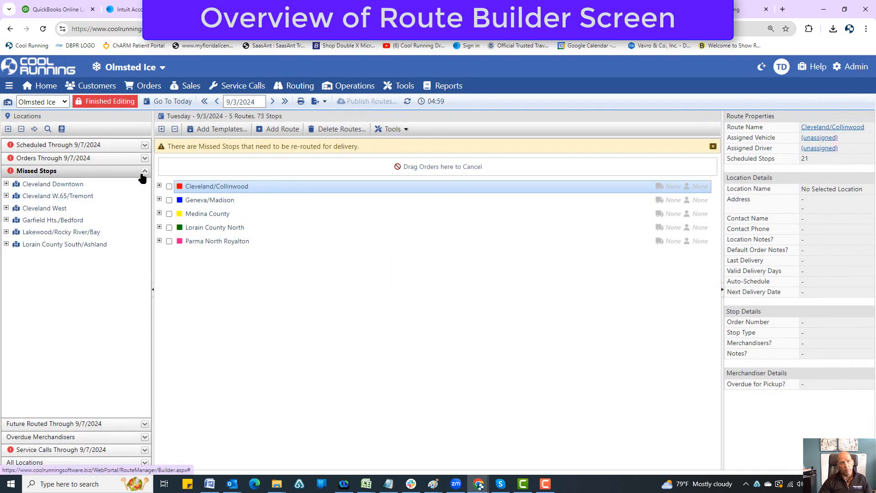
click(142, 176)
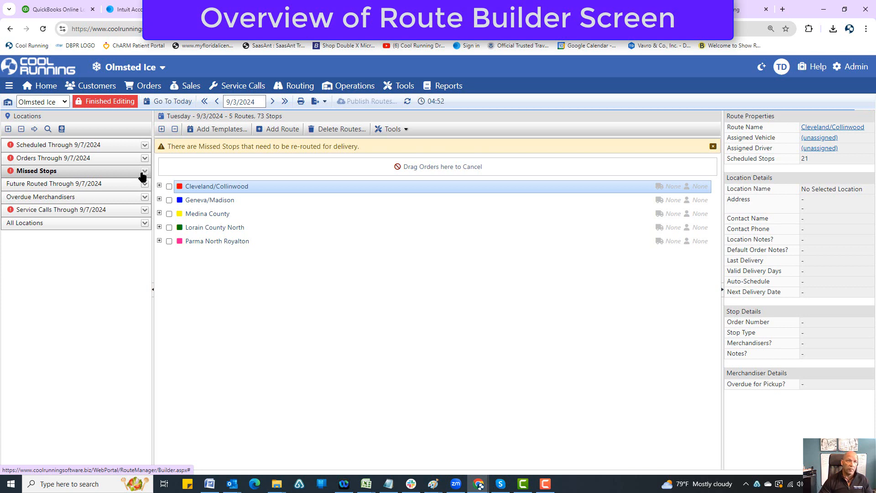
click(142, 176)
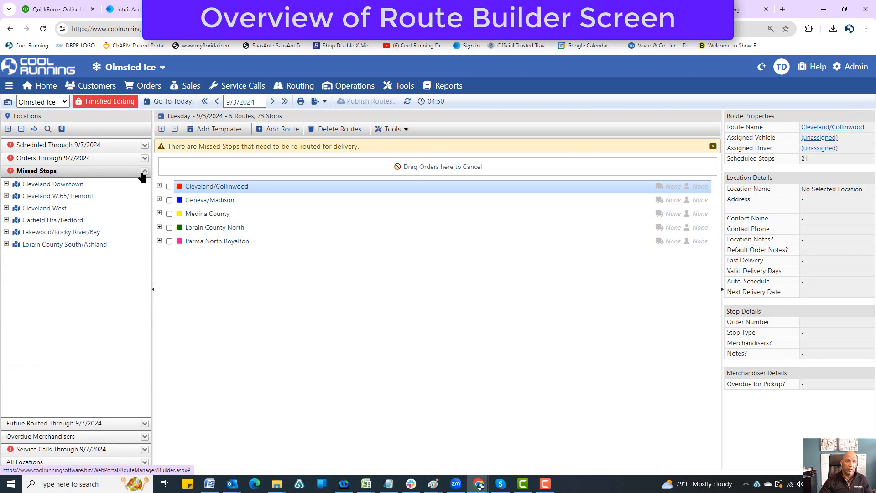
click(7, 245)
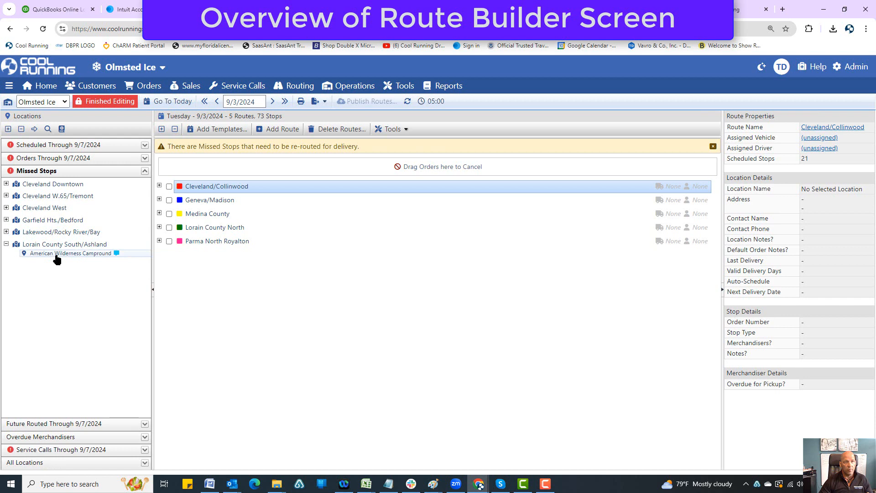
drag(57, 258, 219, 242)
click(365, 102)
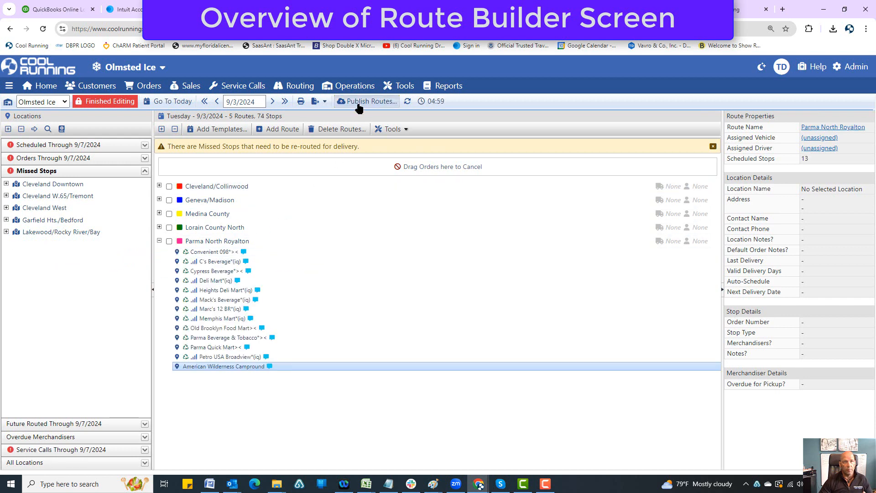
Show the locations under Future Routed Through 9/7/2024 and set the route schedule date back to 9/2/2024
click(145, 172)
click(145, 183)
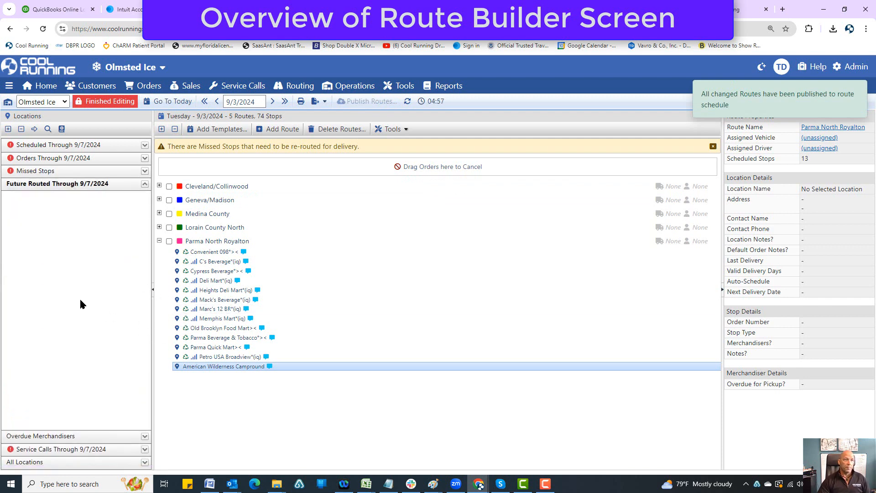
click(234, 102)
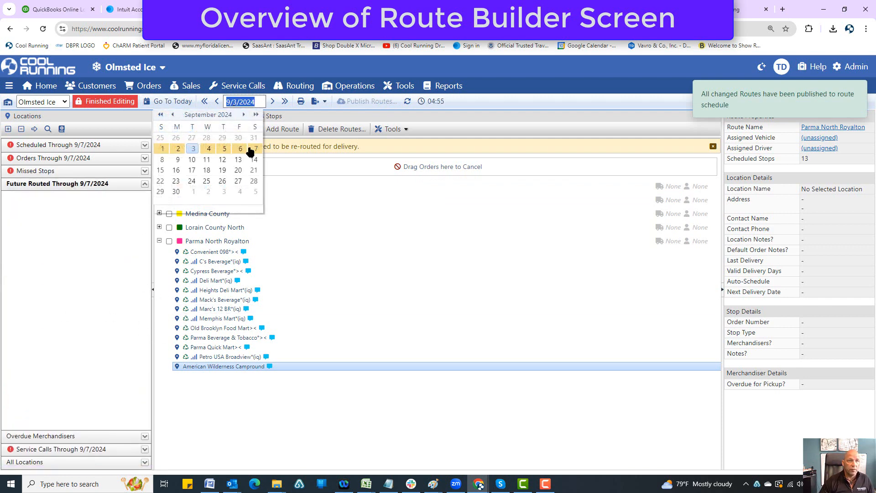
click(178, 154)
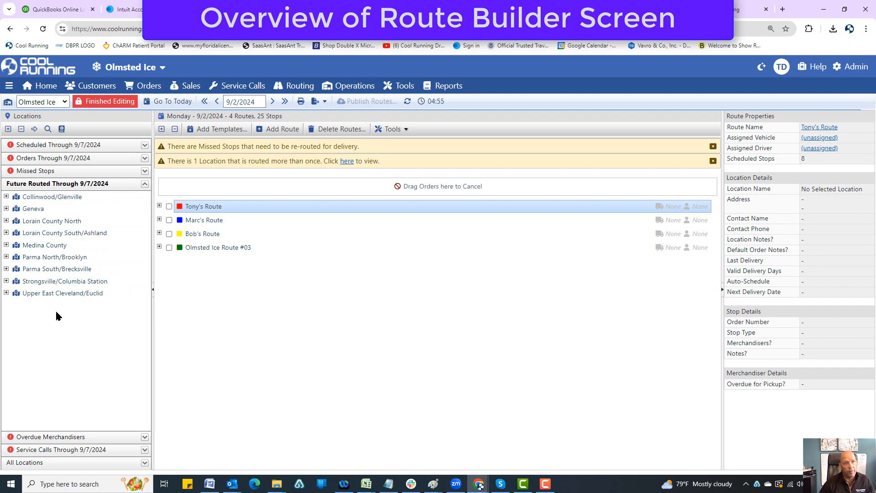
Review the locations routed more than once, and show the details of Tony's Route stop Jay Dee Obayashi JV Sewer District
click(347, 161)
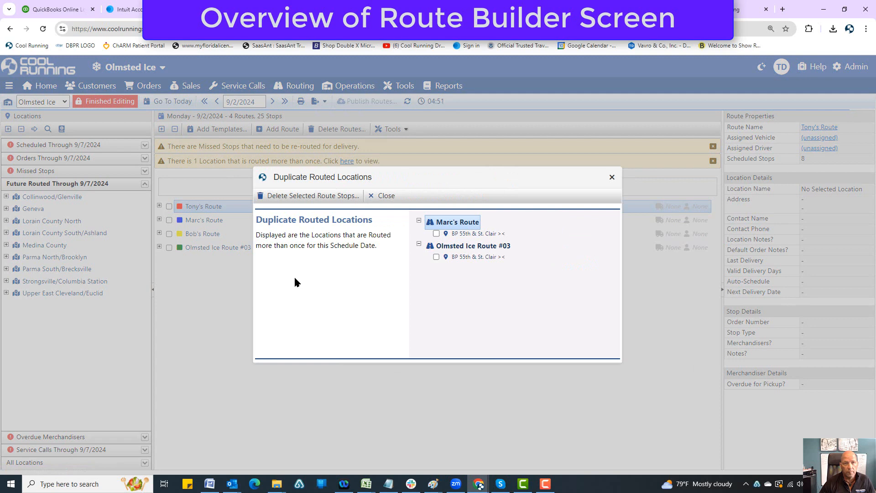
click(612, 177)
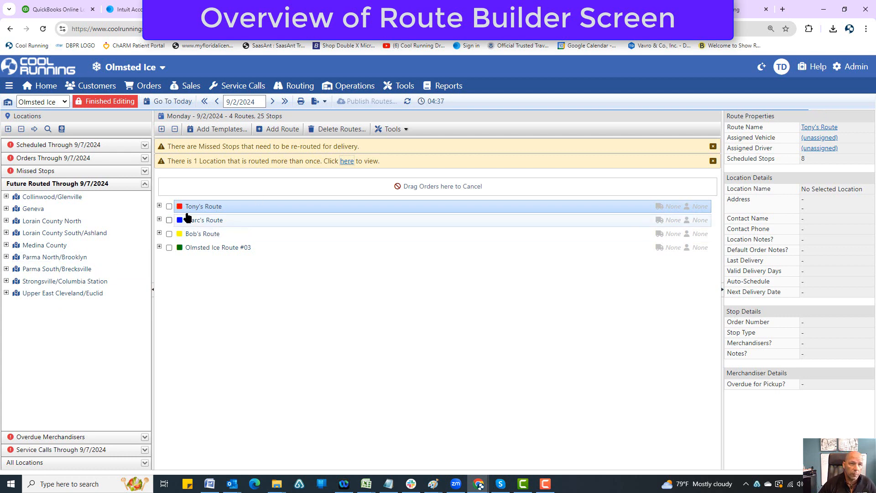
click(159, 207)
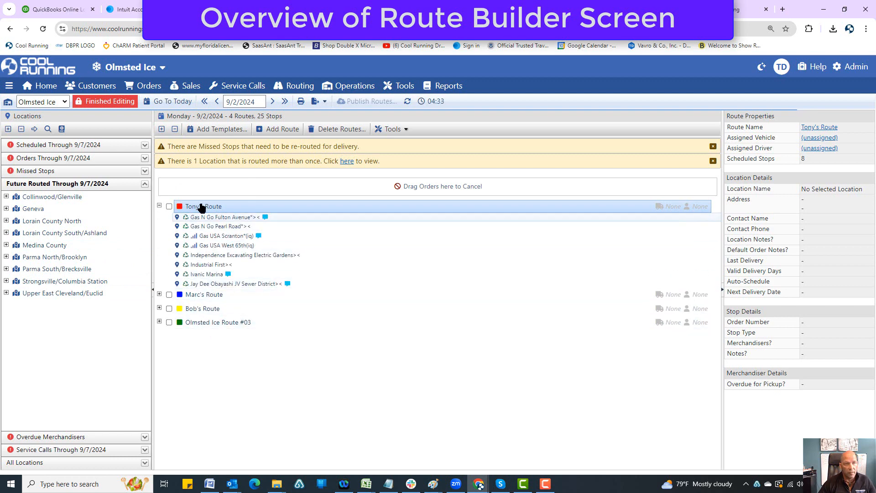
click(212, 284)
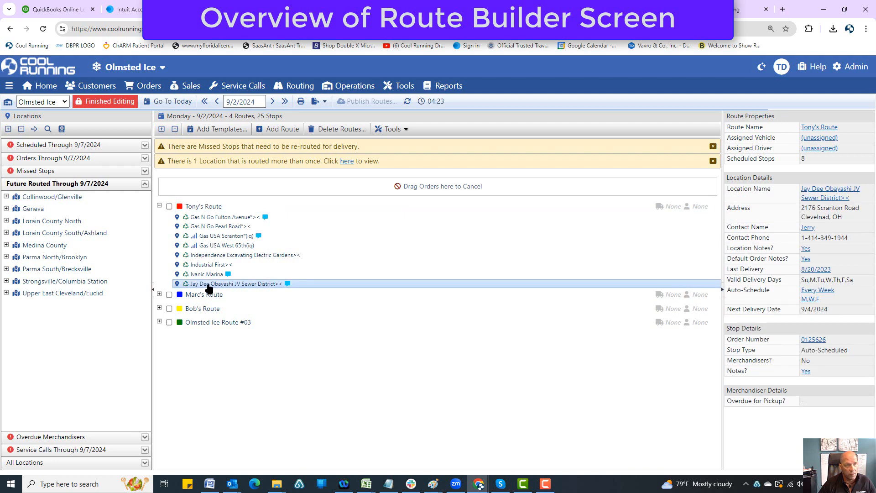
click(6, 293)
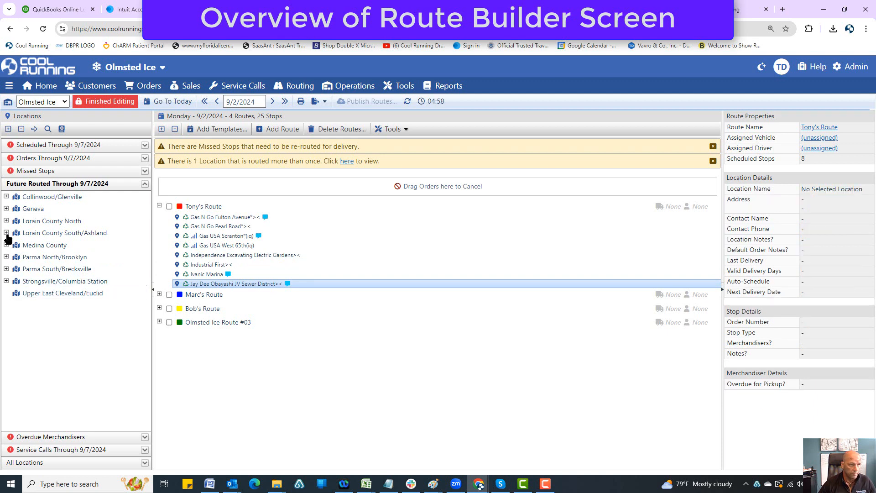
click(6, 196)
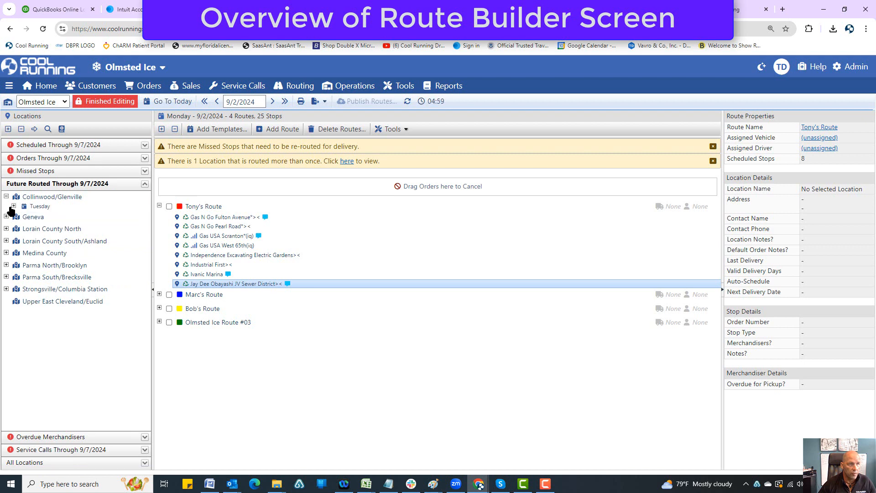
click(13, 206)
click(68, 216)
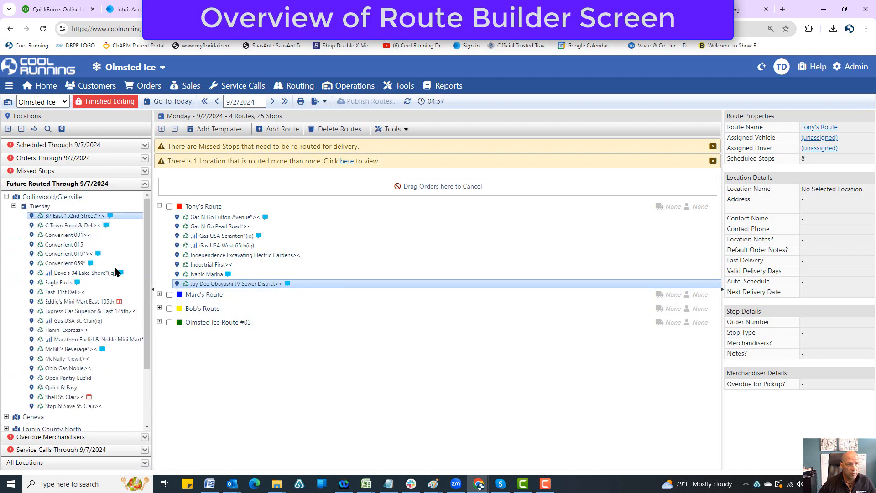
drag(51, 236, 203, 275)
drag(65, 264, 228, 274)
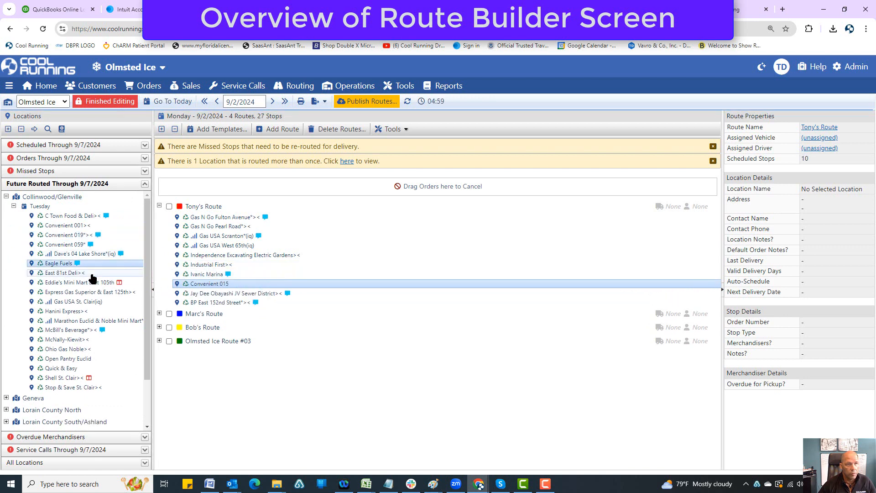
drag(92, 276, 183, 273)
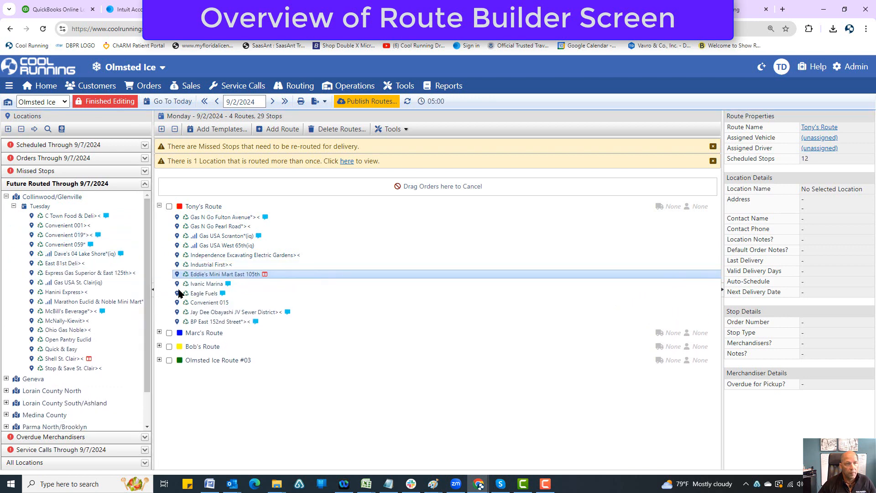
click(357, 104)
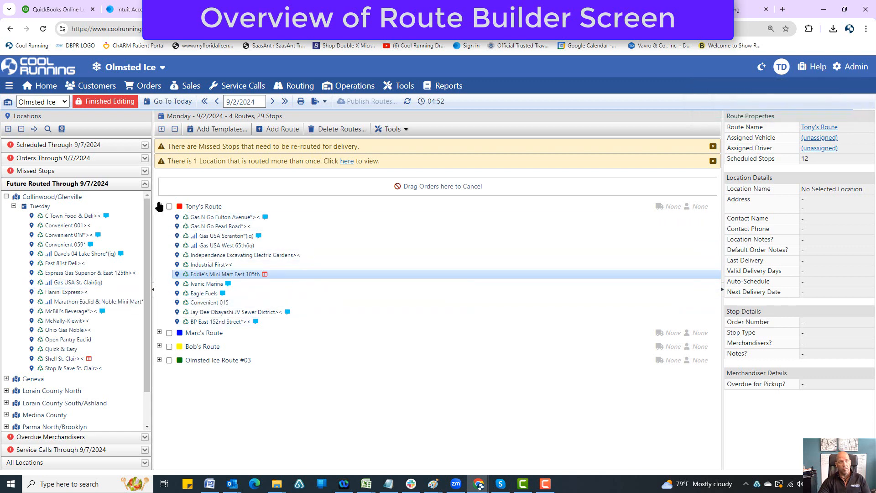
click(6, 197)
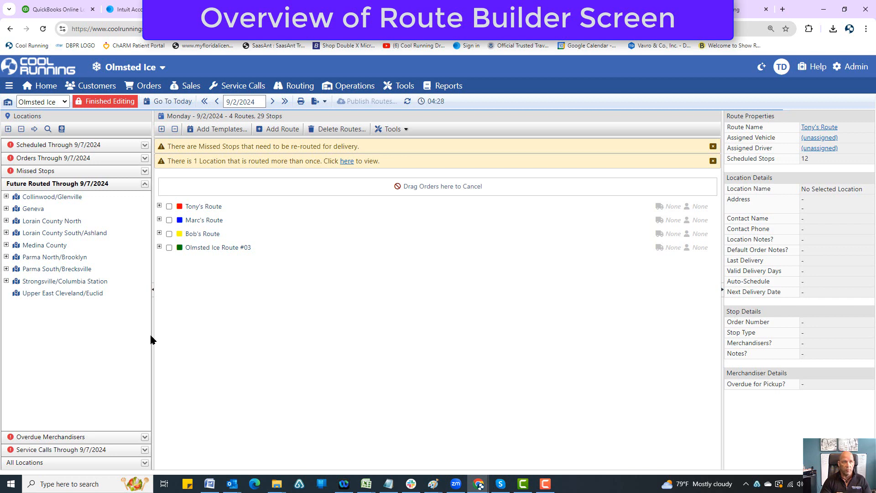
Review the previous overdue merchandisers in Collinwood/Glenville and show the location details of Shell St. Clair
click(145, 183)
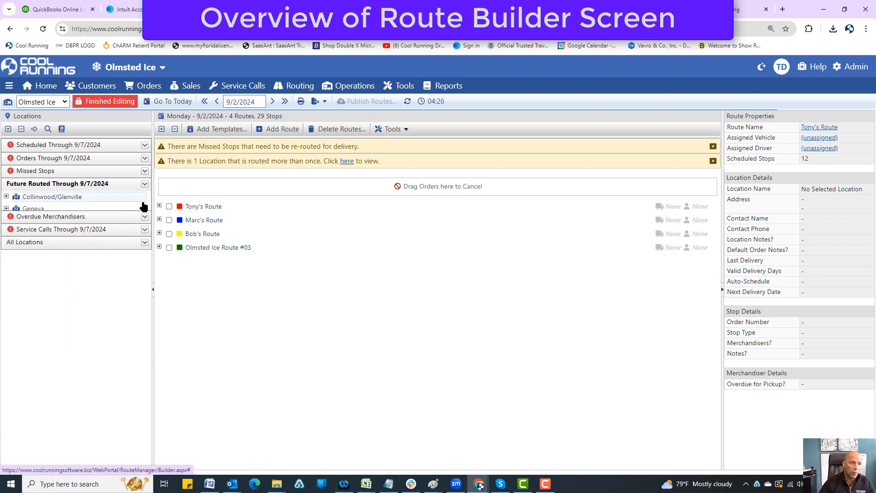
click(145, 197)
click(6, 210)
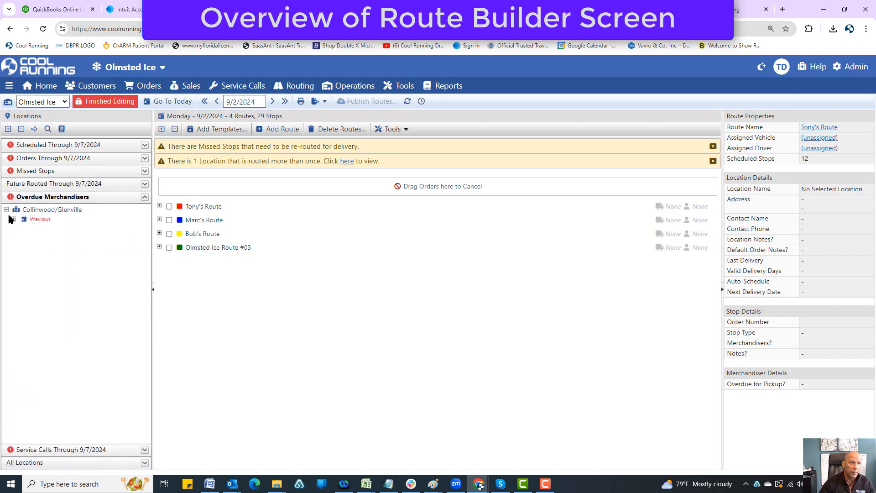
click(14, 219)
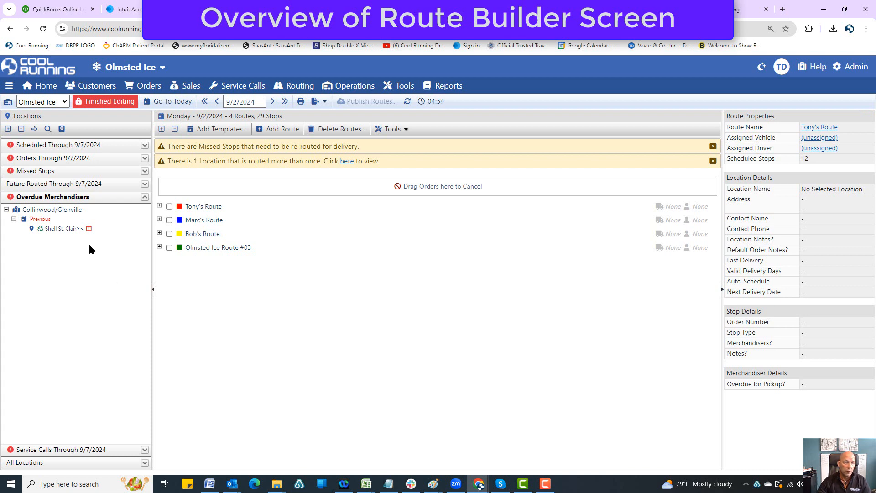
mouse_move(88, 233)
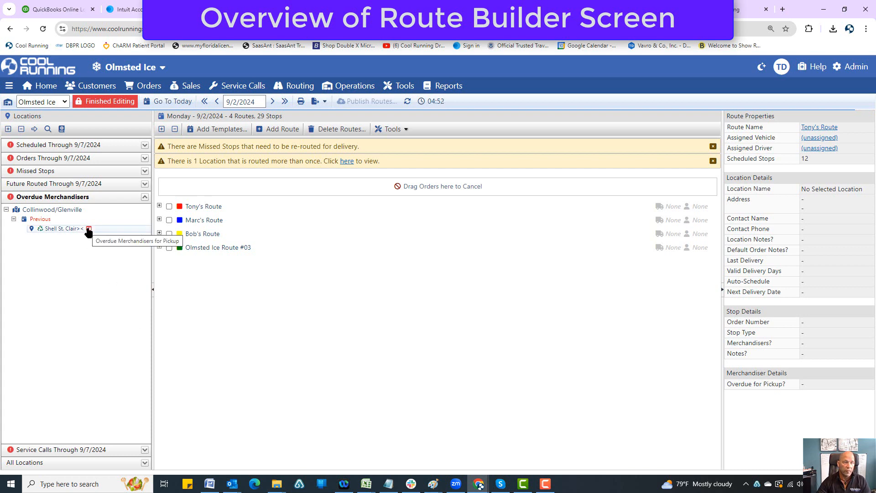
click(50, 229)
drag(50, 232, 107, 335)
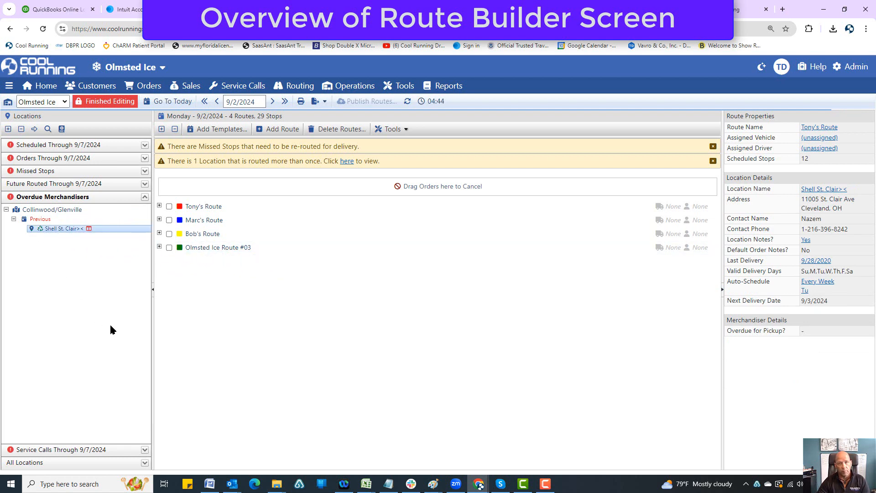
click(6, 210)
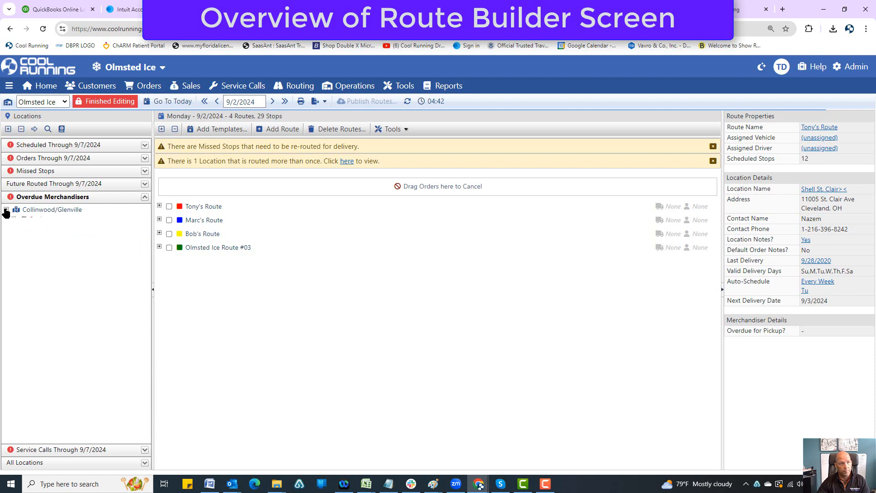
click(6, 210)
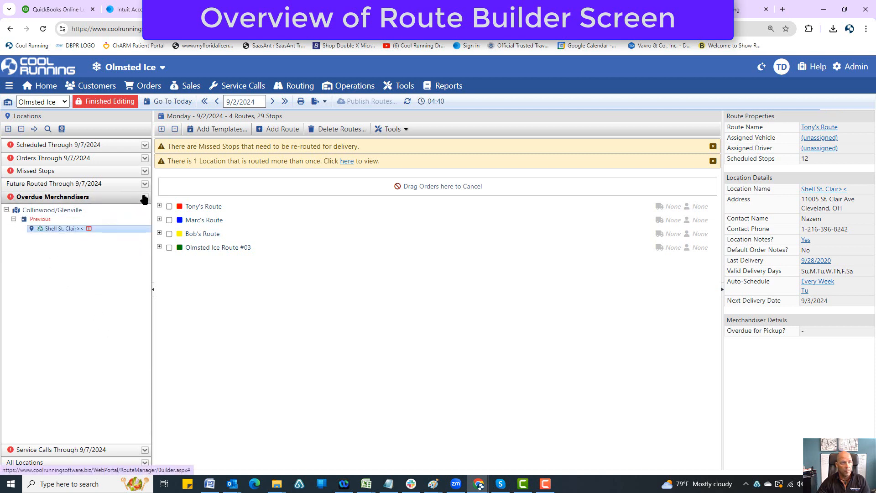
Look through the service calls through 9/7/2024 and show the details of 100th Bomb Group in Middleberg Hts/Brookpark
click(139, 197)
click(139, 210)
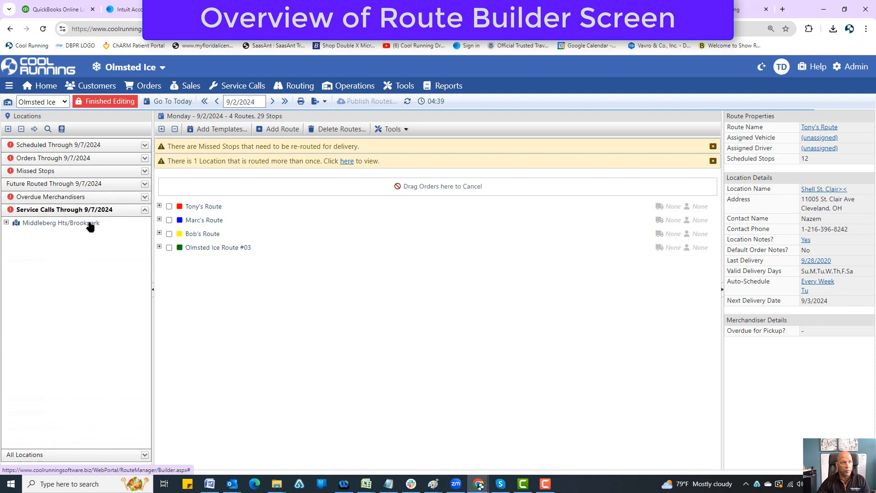
click(6, 222)
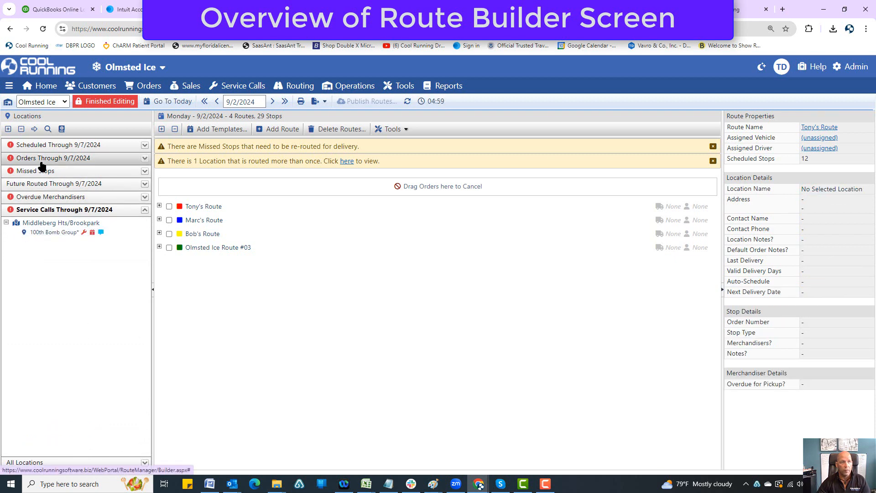
click(53, 232)
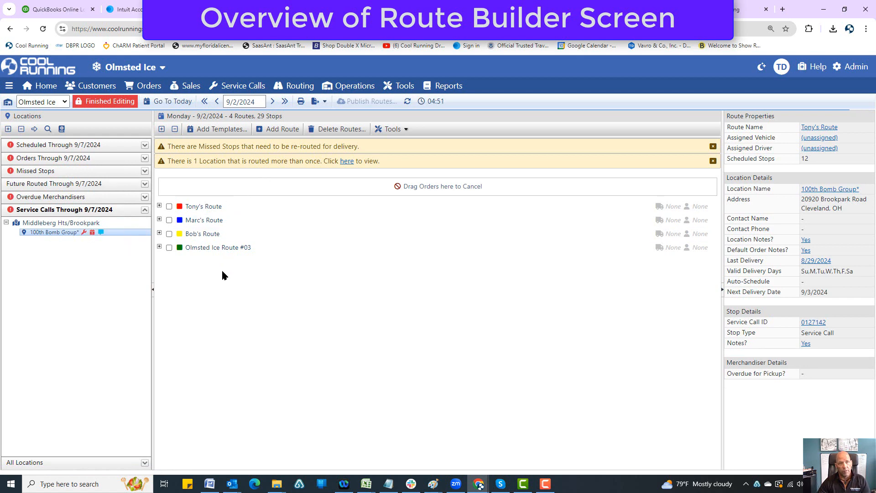
Add a new route for 9/2/2024 and assign the 100th Bomb Group service call to it
click(280, 129)
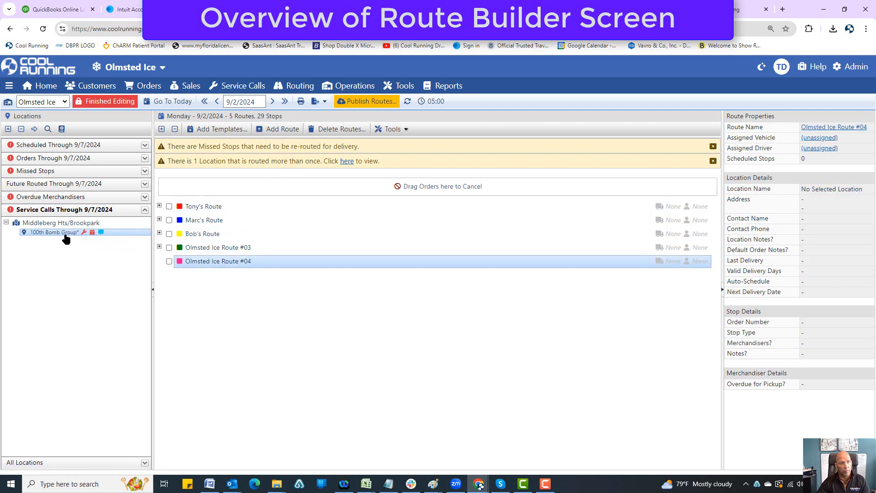
drag(66, 238, 200, 263)
Rename Olmsted Ice Route #04 as Mike Service Calls and publish the routes
double_click(212, 263)
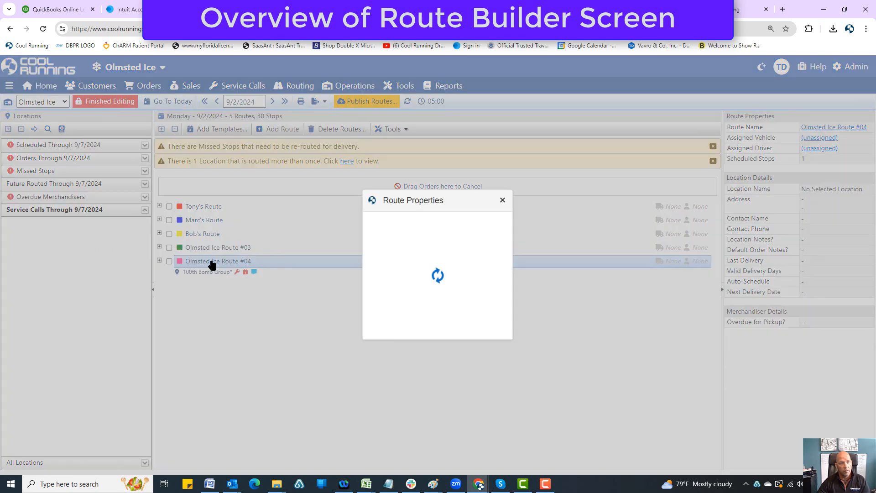
drag(489, 268, 333, 276)
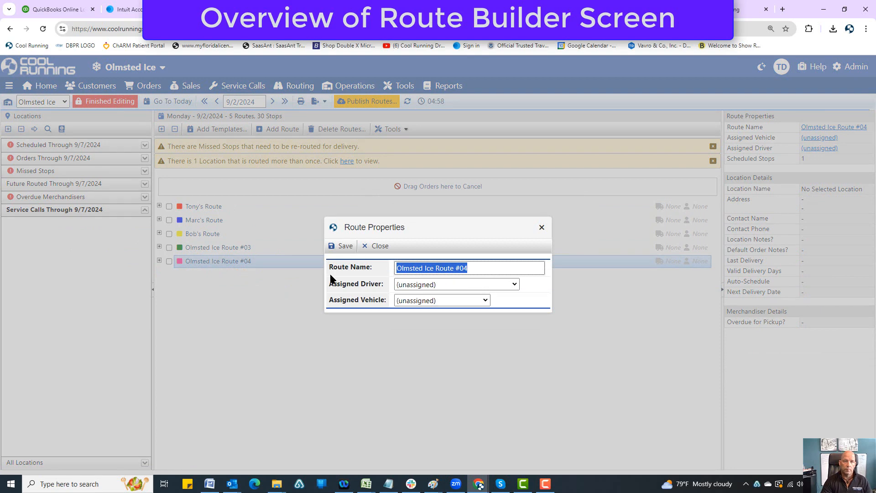
text(Mike S)
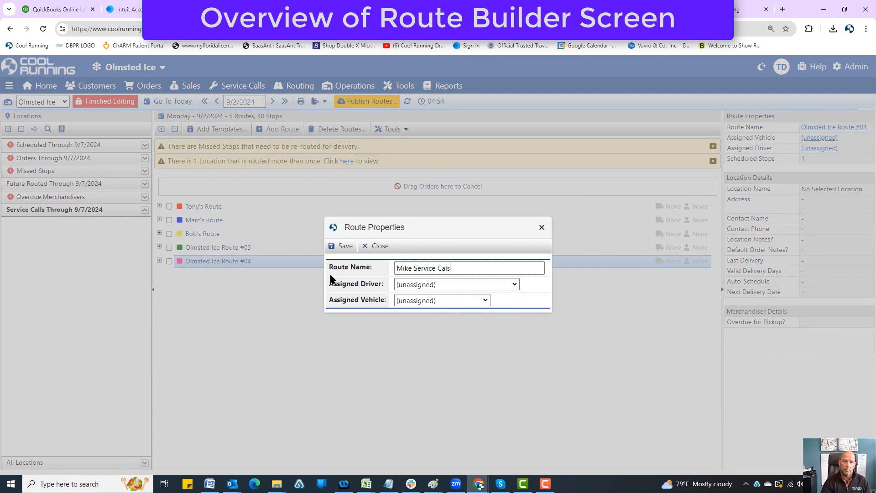
text(ervice Calls)
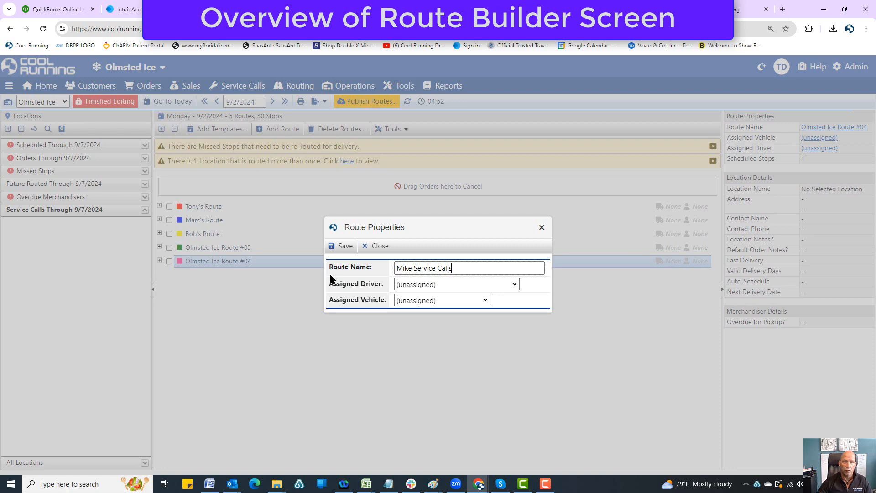
click(345, 244)
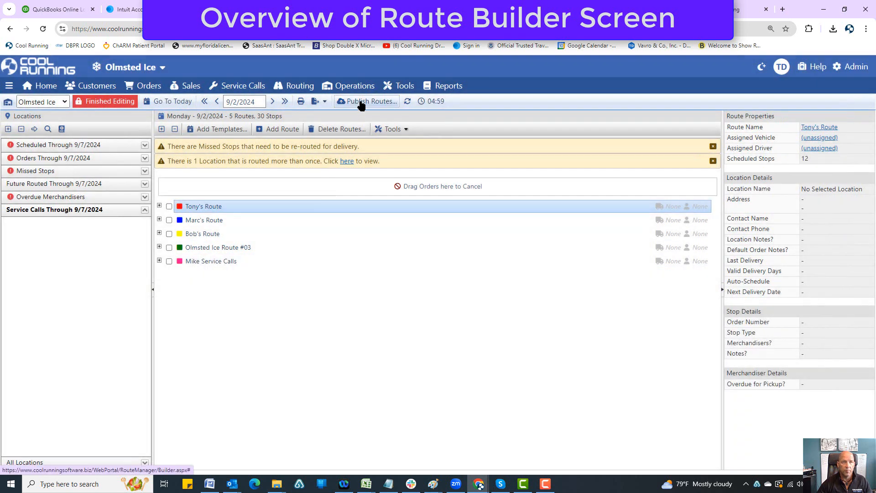
click(361, 101)
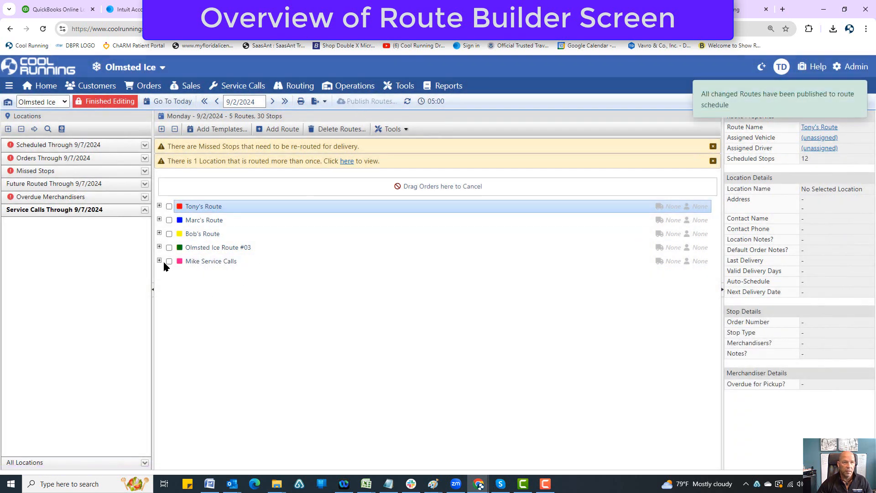
Look through Cleveland Downtown under All Locations and view the location properties of BP 55th & St. Clair
click(144, 209)
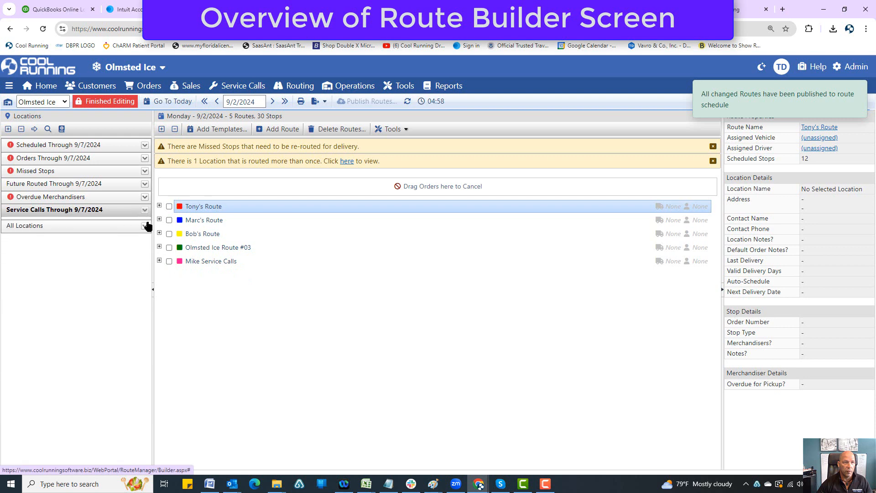
click(145, 224)
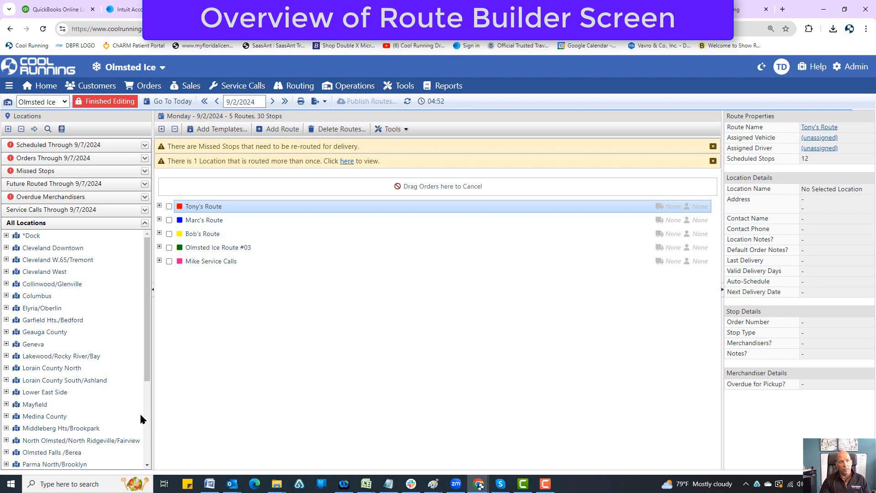
click(6, 248)
click(41, 257)
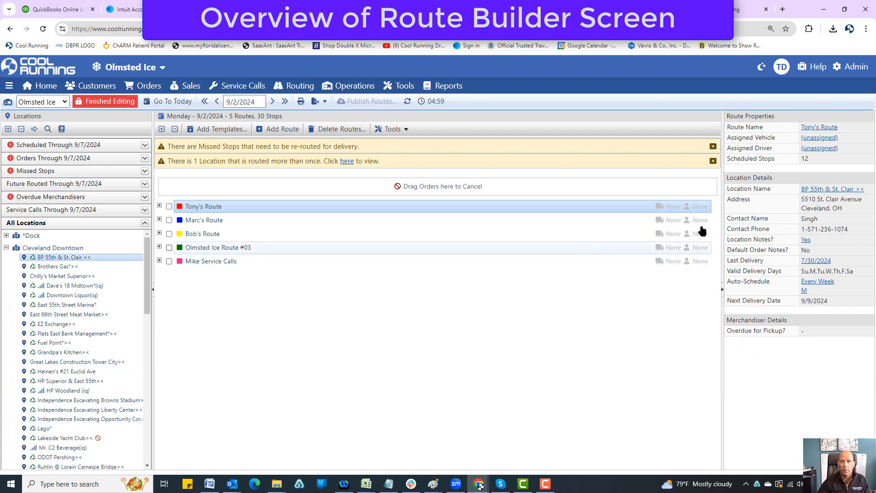
click(824, 189)
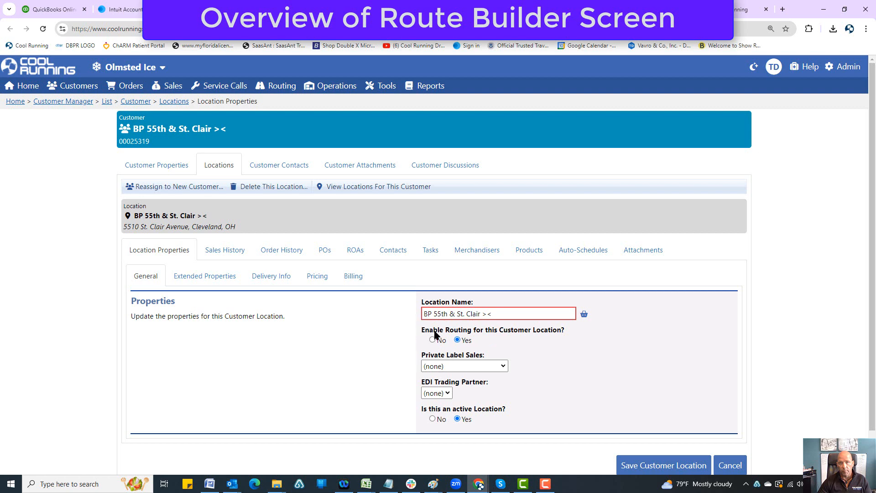
click(447, 9)
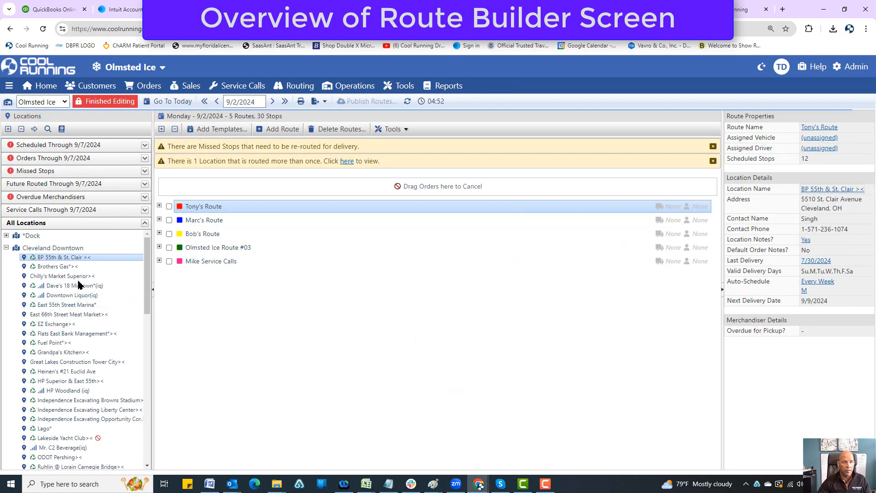
click(7, 248)
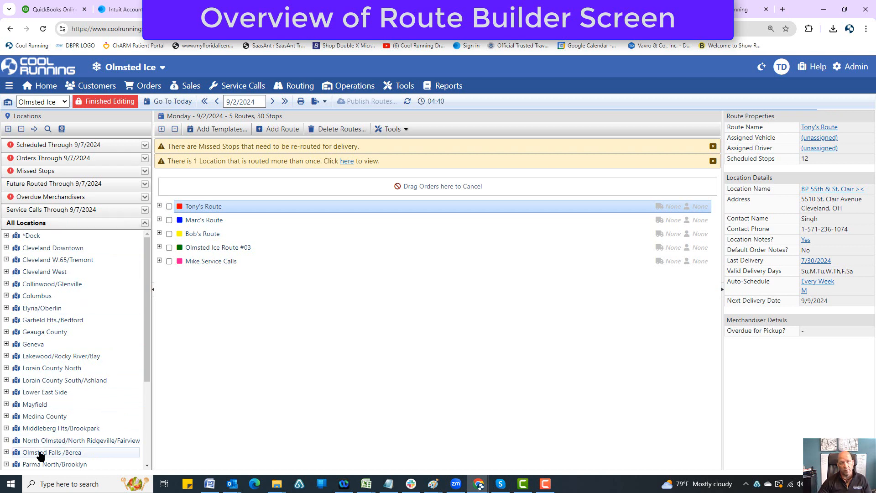
click(157, 87)
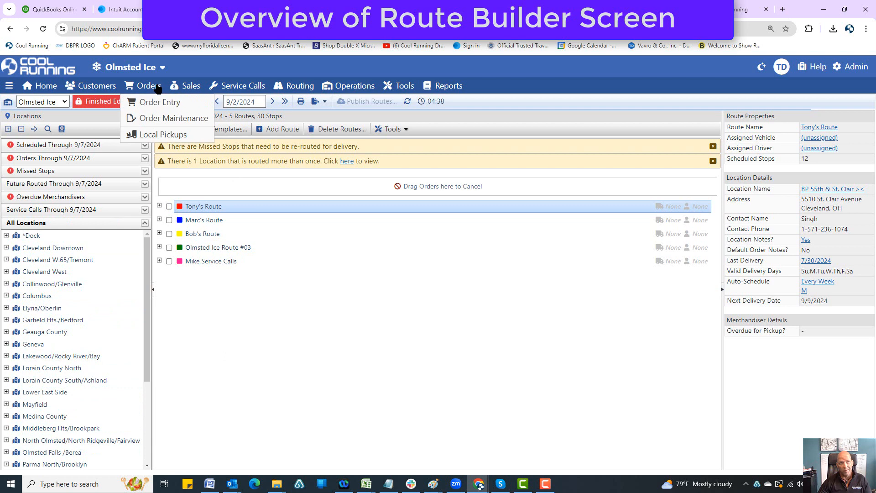
click(76, 160)
click(76, 160)
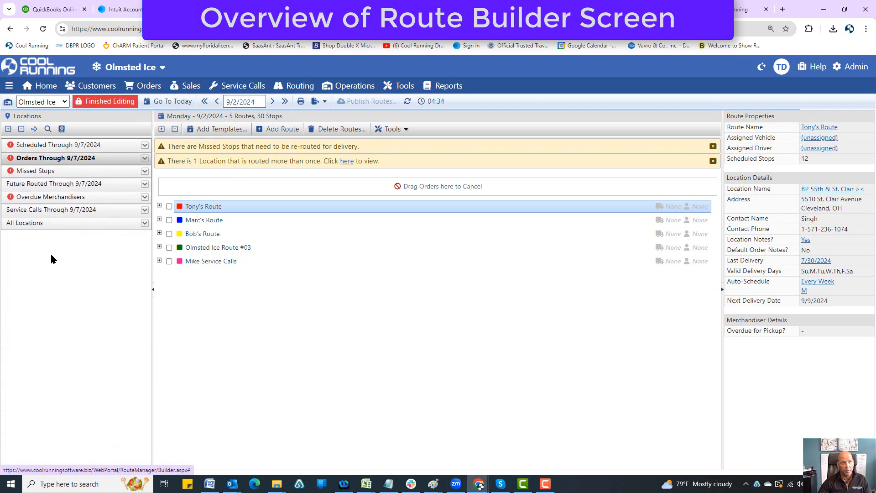
Add Cleveland Downtown's Brothers Gas, Dave's 18 Midtown and EZ Exchange to Mike Service Calls and publish the routes
click(47, 224)
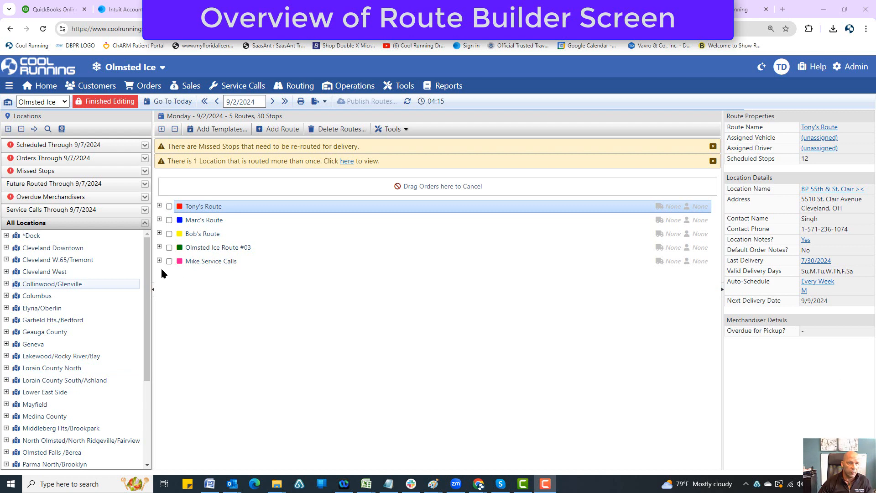
click(6, 247)
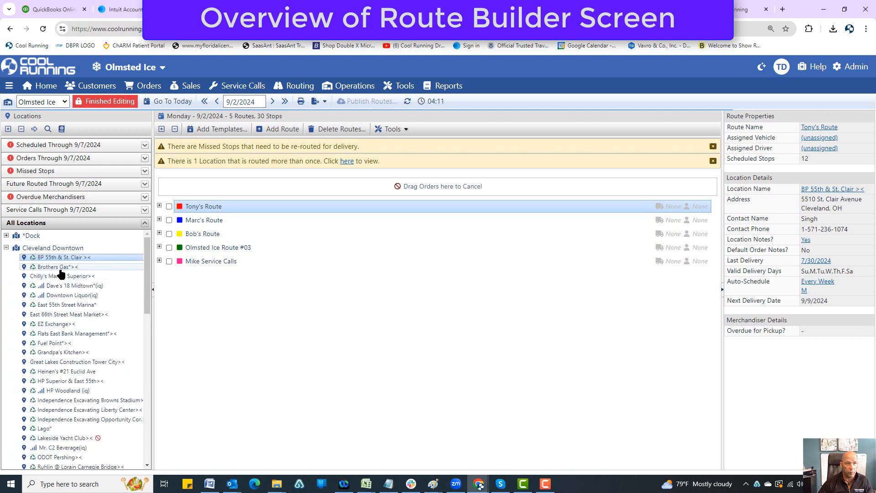
drag(58, 269, 211, 261)
drag(55, 276, 205, 260)
drag(46, 306, 203, 280)
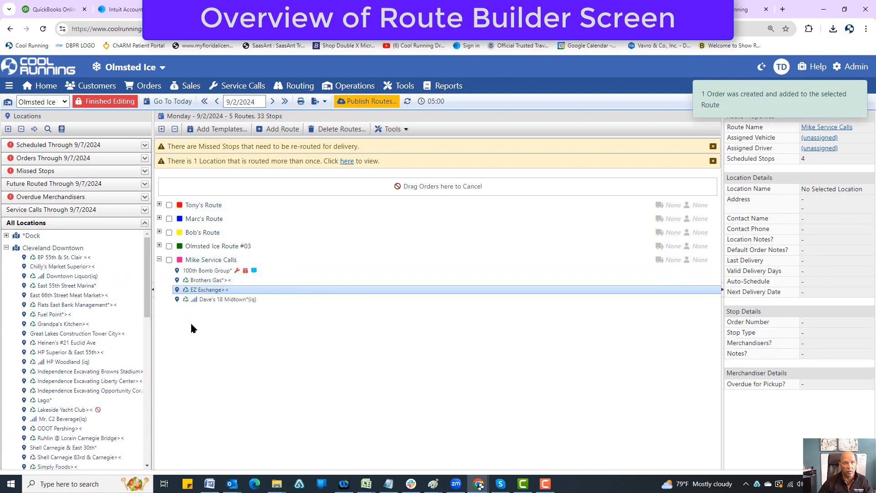
click(209, 298)
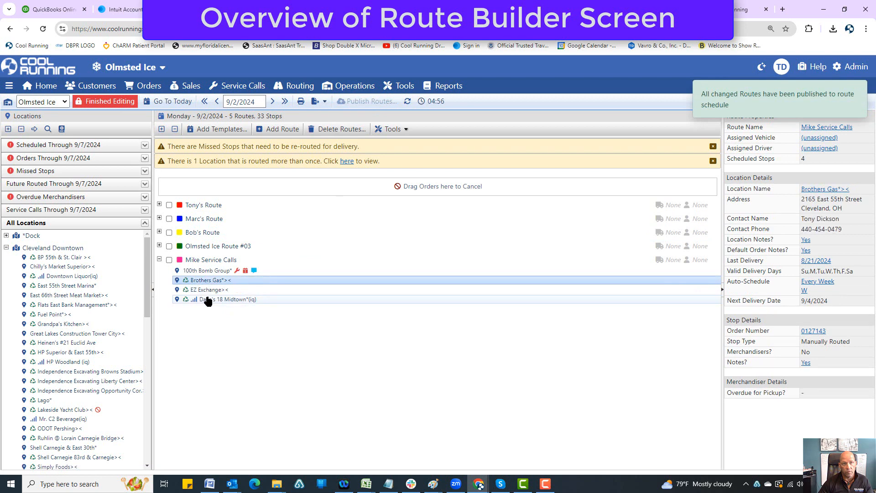
click(6, 248)
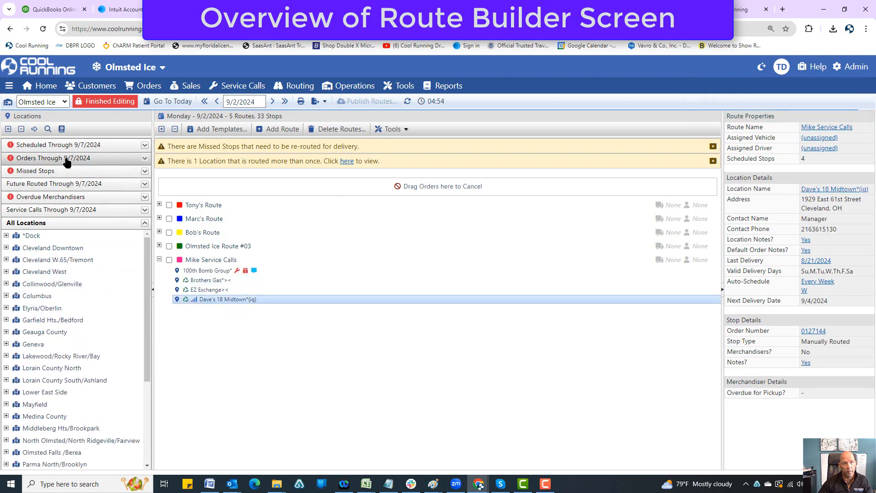
Move Dave's 18 Midtown from Mike Service Calls back to Orders Through 9/7/2024 and show its details under Cleveland Downtown
click(13, 158)
drag(198, 301, 46, 264)
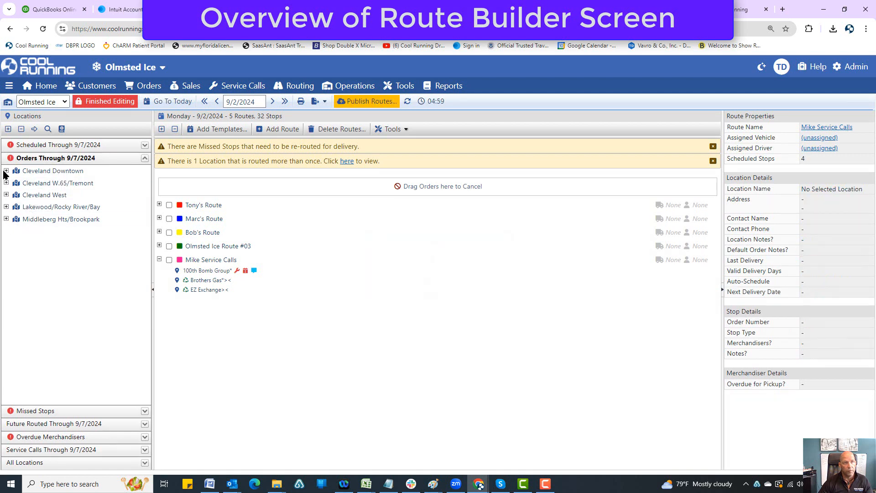
click(6, 171)
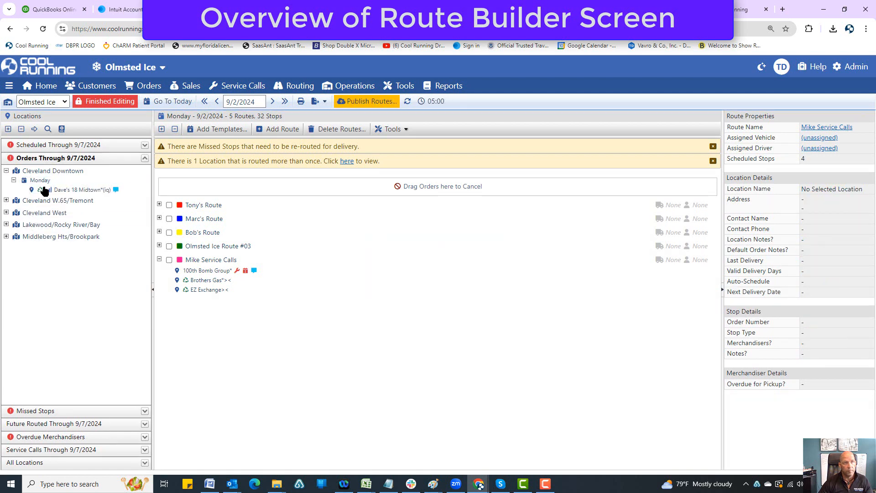
click(46, 190)
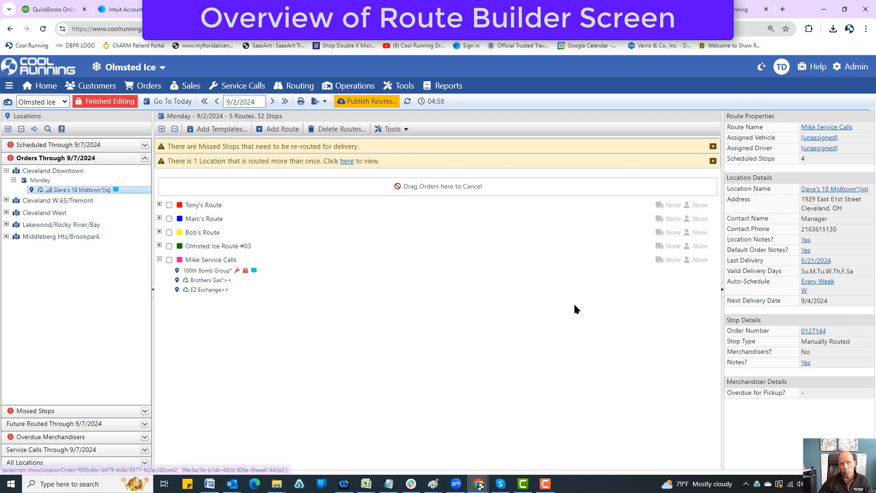
Collapse Orders Through 9/7/2024 and publish the changed routes
click(7, 171)
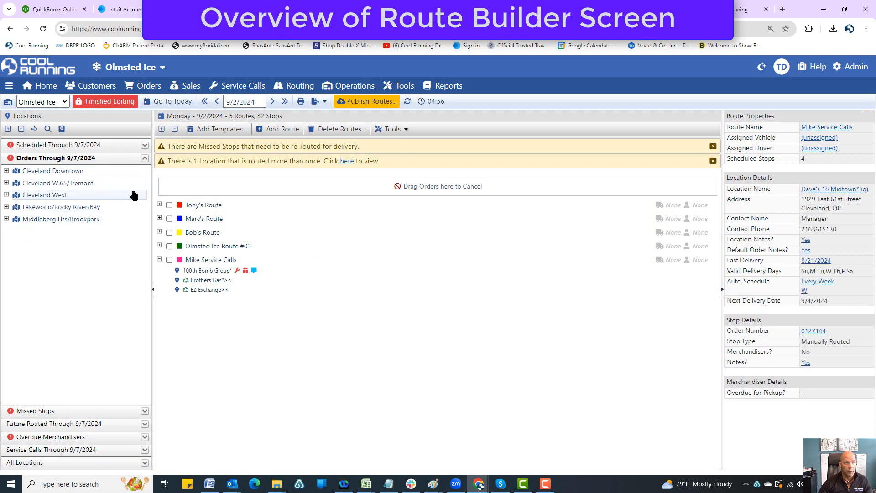
click(145, 158)
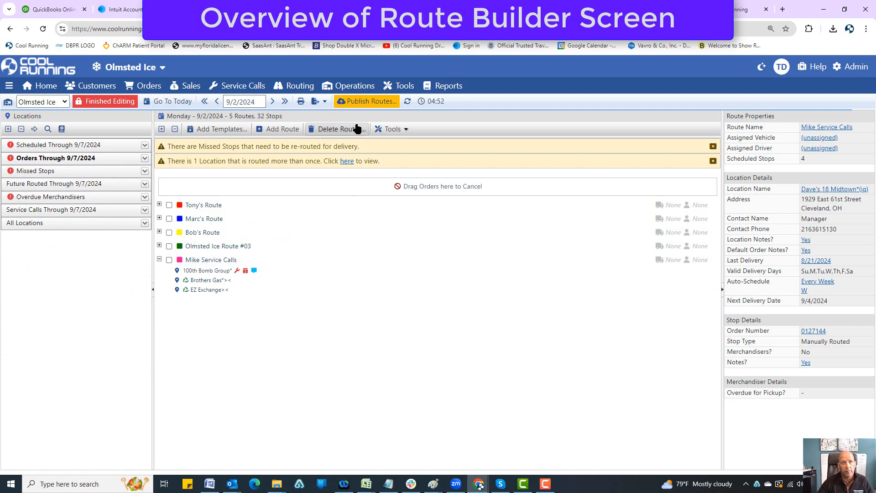
click(365, 101)
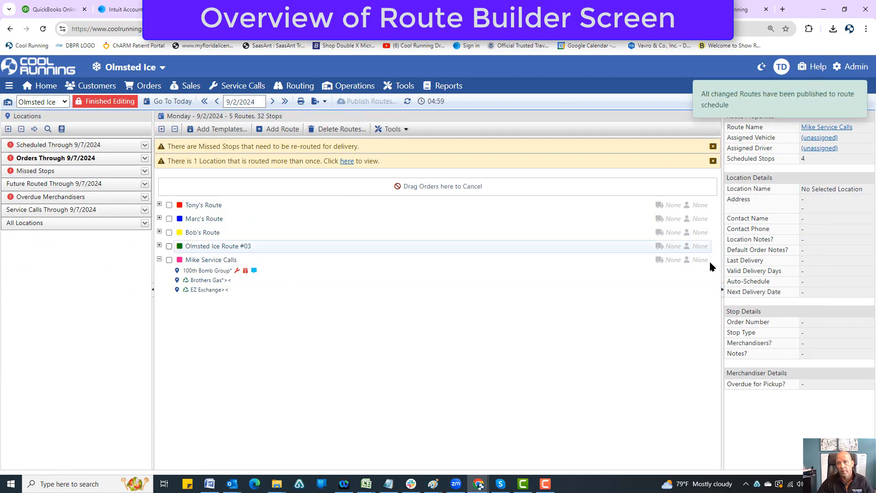